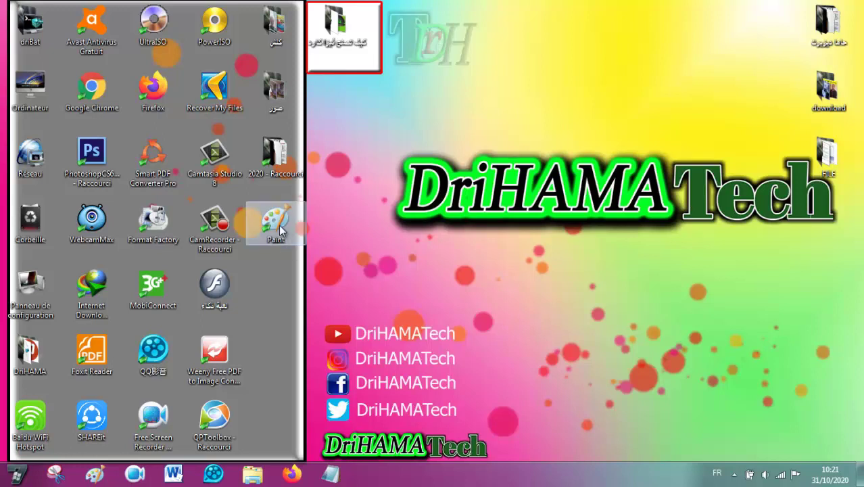
Select the Photoshop and Paint shortcuts on the desktop
drag(283, 230, 286, 230)
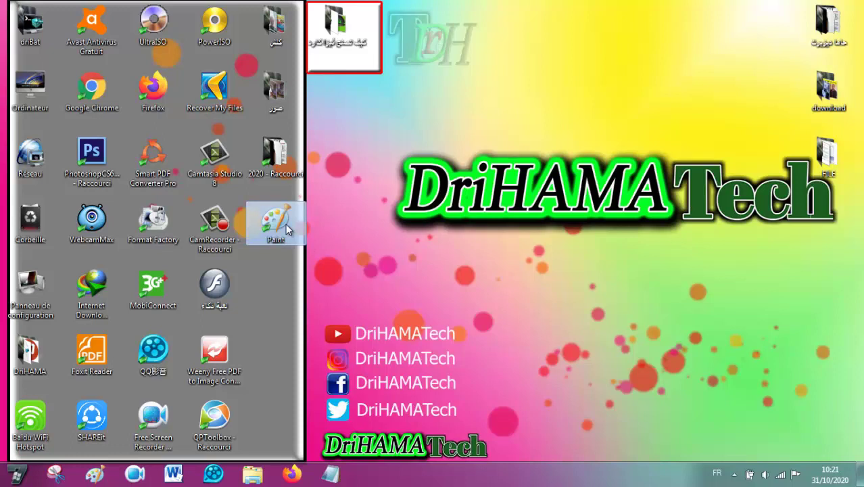
click(102, 156)
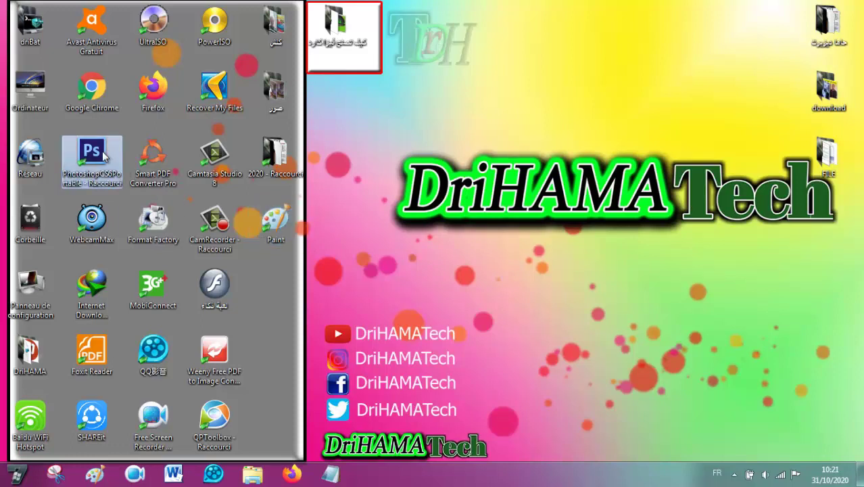
click(345, 181)
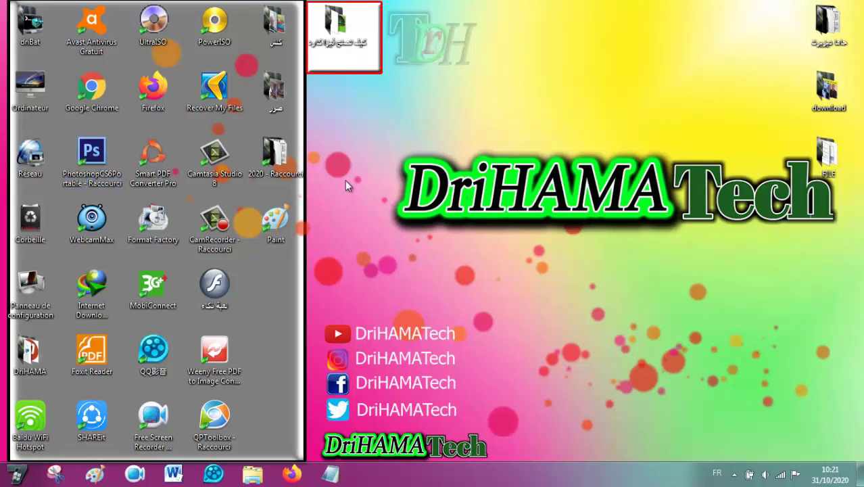
click(286, 219)
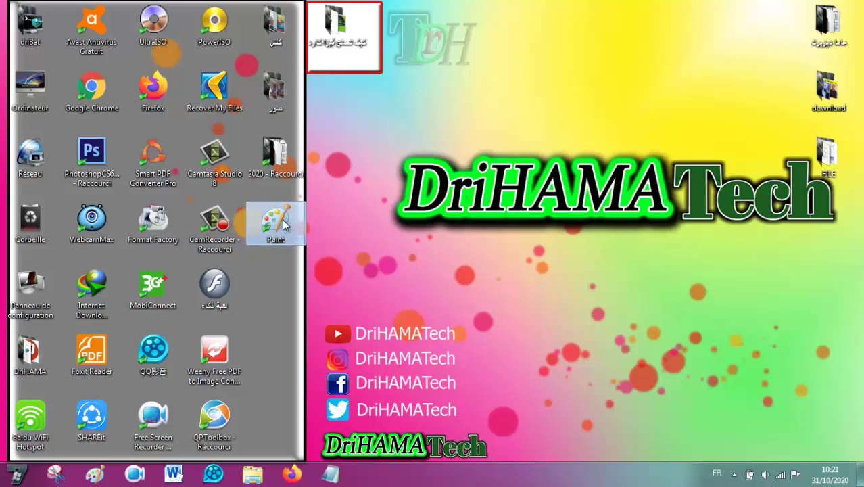
Open Ordinateur maximized and browse to the صور pictures folder
double_click(31, 91)
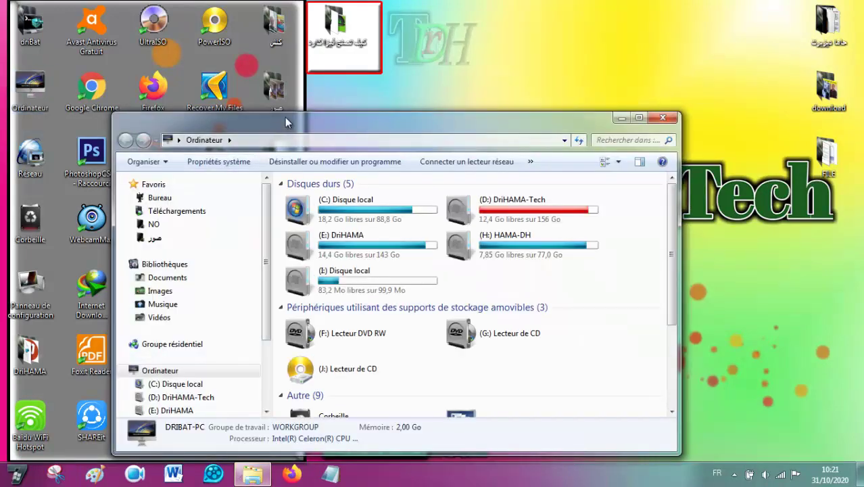
double_click(285, 117)
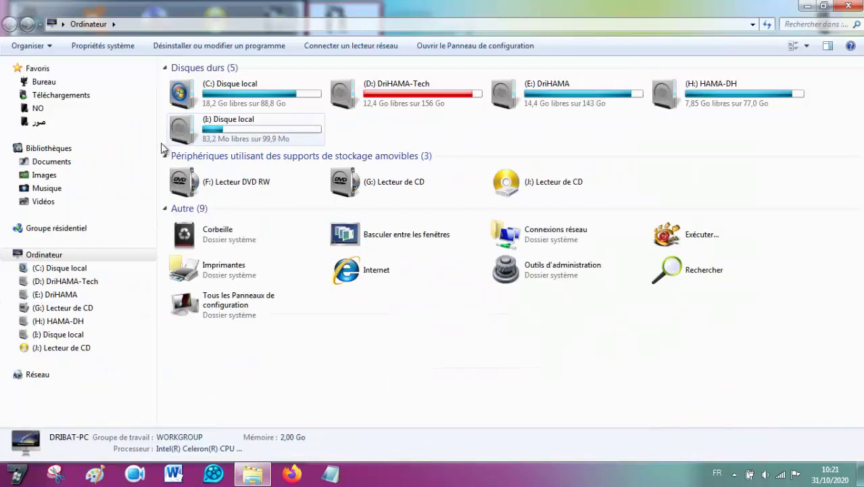
click(49, 125)
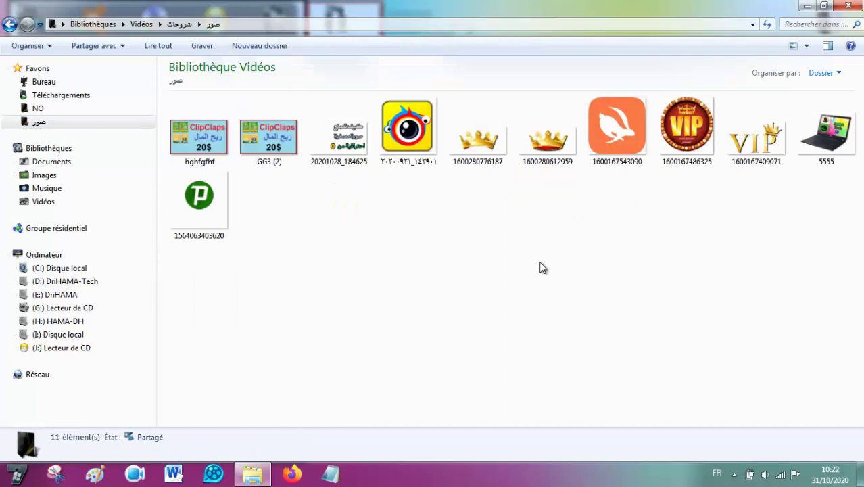
click(218, 227)
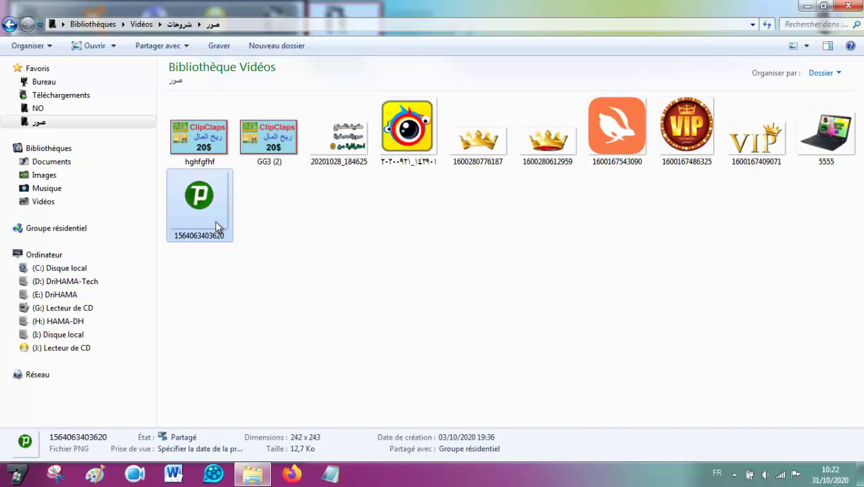
click(353, 230)
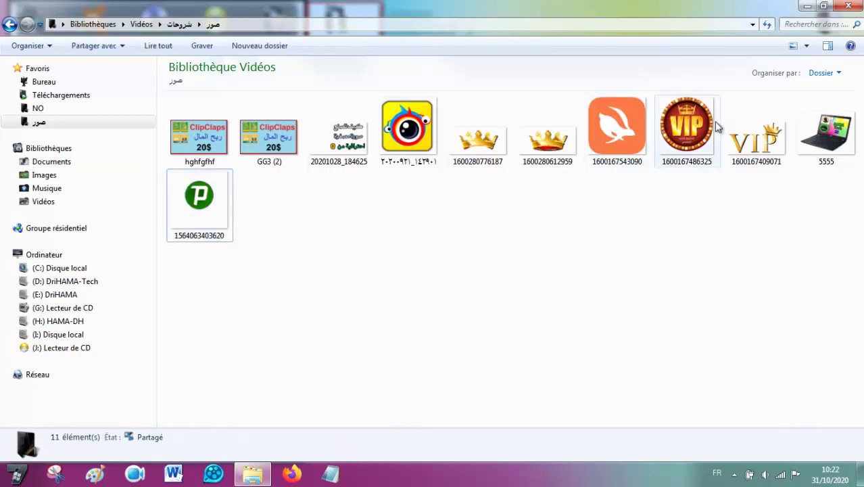
Open the 5555 laptop image in Paint through Ouvrir avec
click(803, 153)
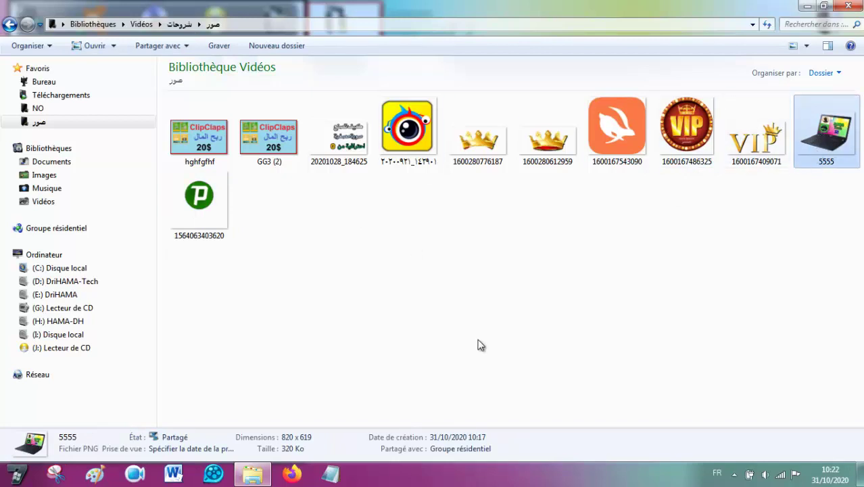
click(115, 49)
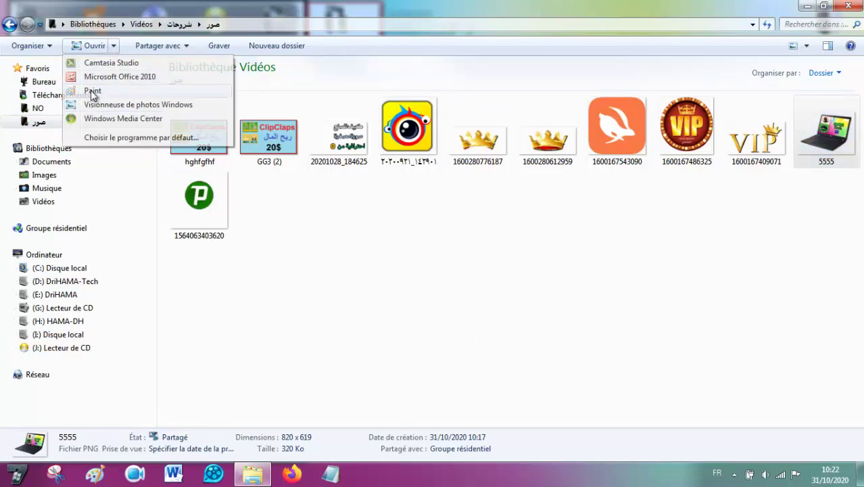
right_click(832, 129)
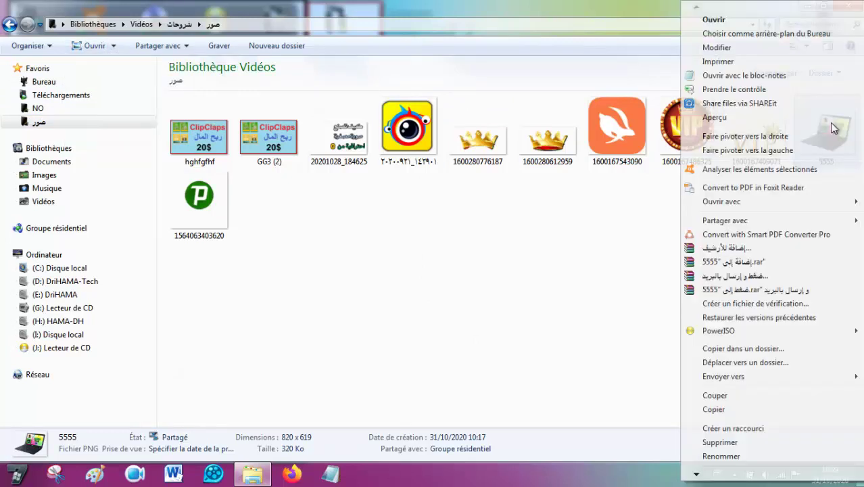
mouse_move(721, 202)
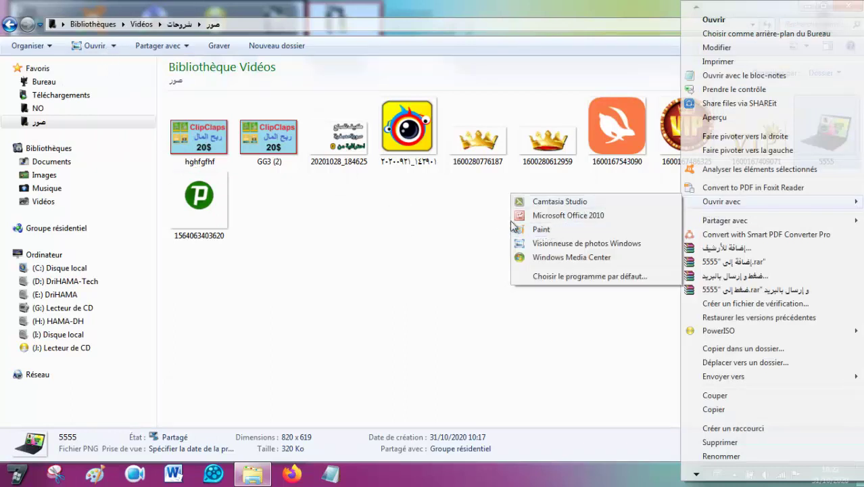
click(533, 230)
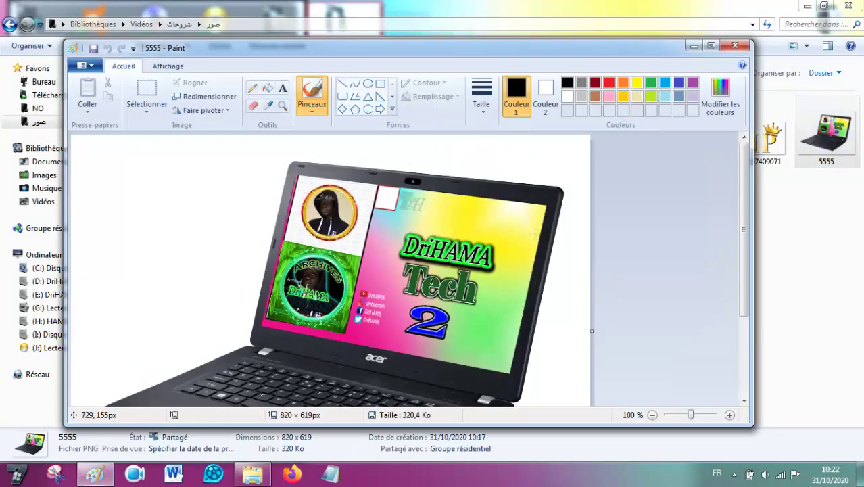
Maximize Paint, zoom to 50%, and stretch the canvas to 2246 × 994 px
double_click(510, 54)
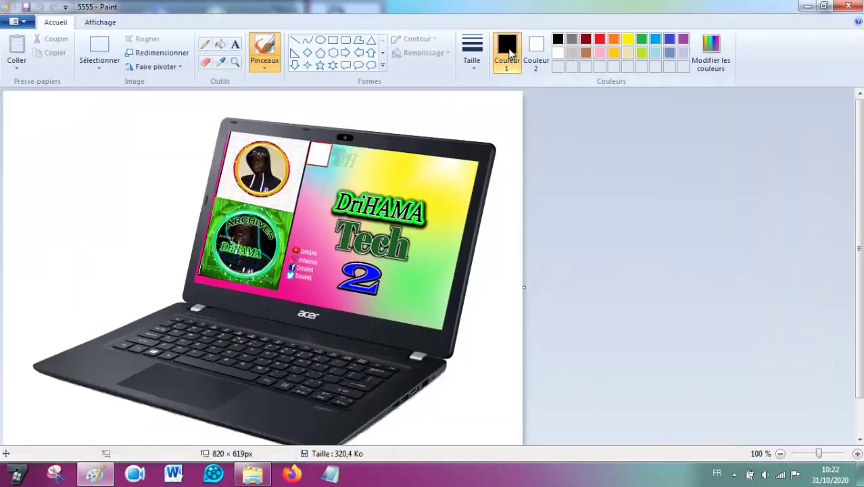
click(780, 455)
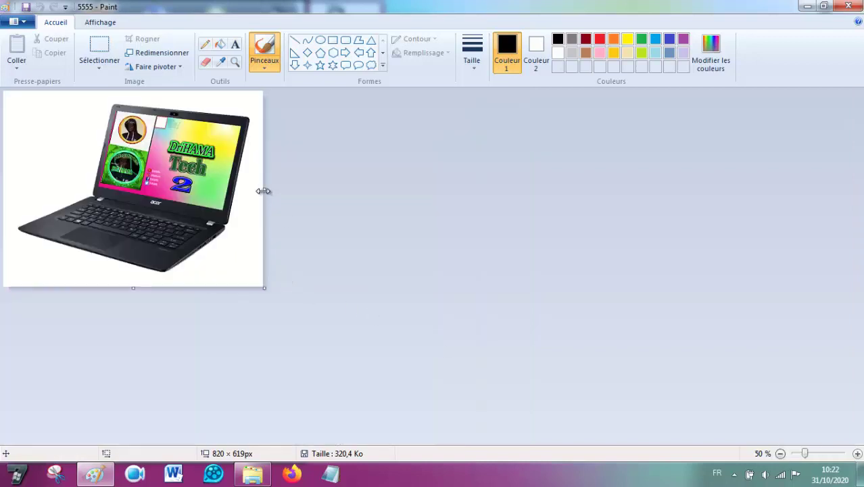
drag(263, 190, 555, 190)
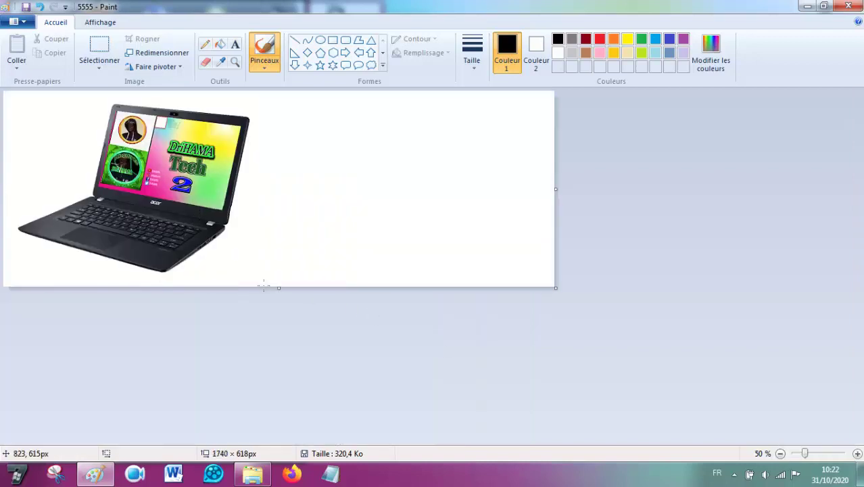
drag(280, 287, 277, 357)
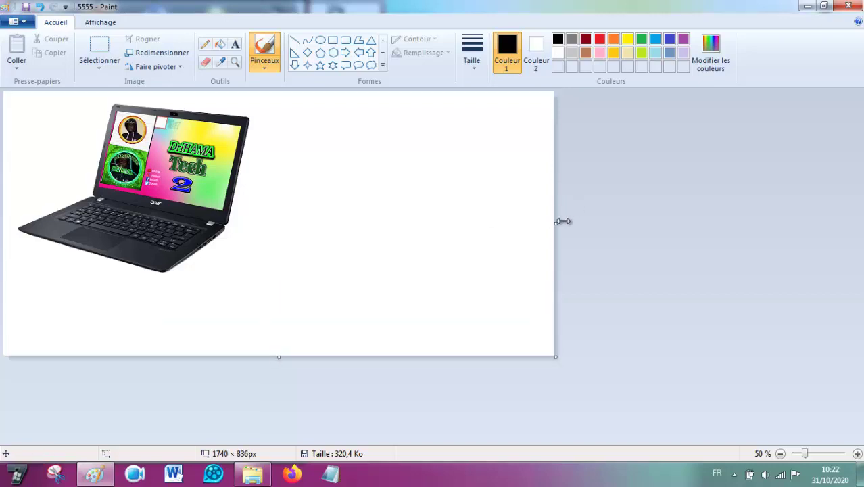
drag(555, 222, 716, 223)
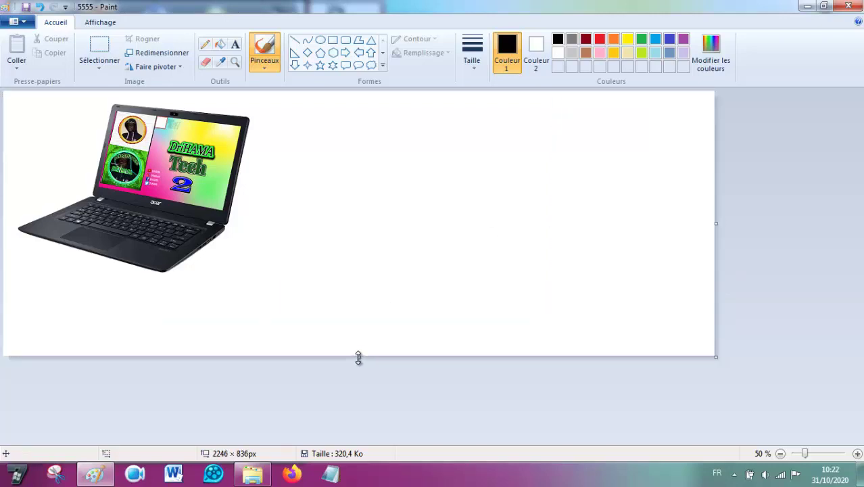
drag(358, 358, 360, 407)
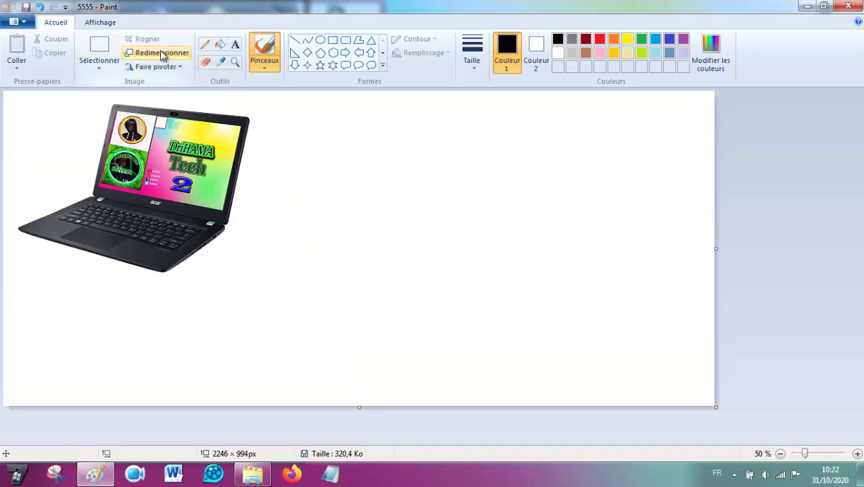
Resize the image in pixels to 1280 × 768 with proportions unlocked
click(163, 56)
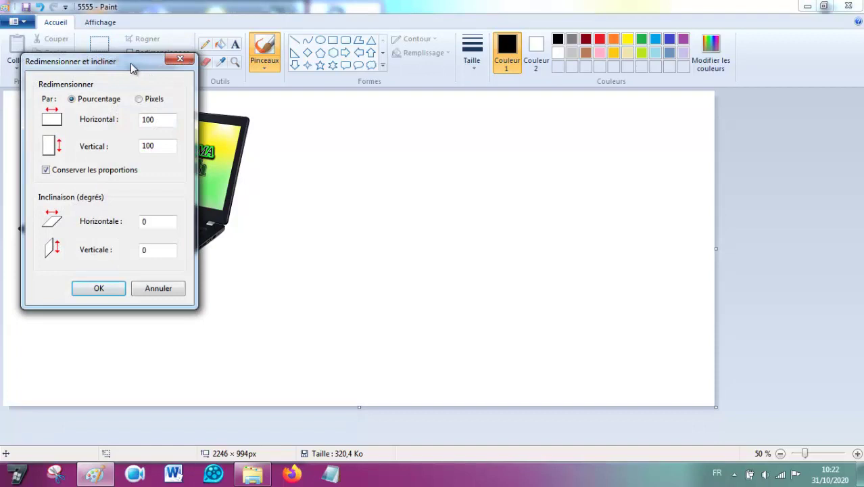
drag(131, 63, 472, 108)
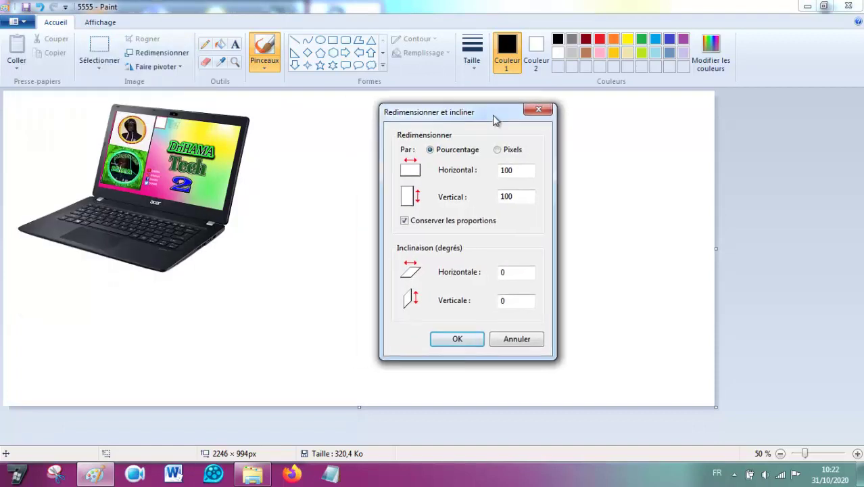
click(388, 219)
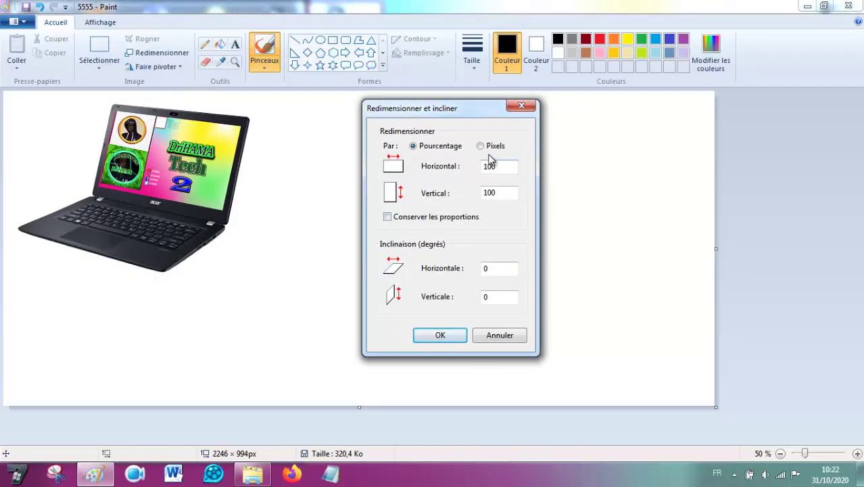
double_click(505, 169)
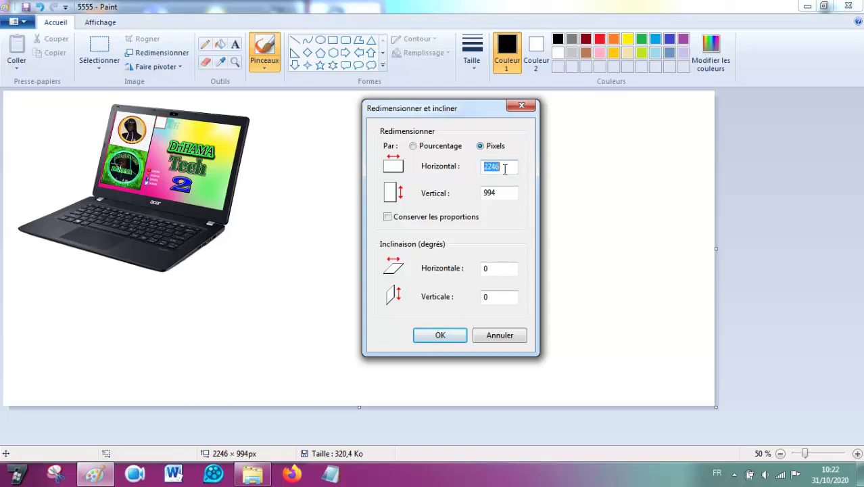
text(1280)
double_click(502, 194)
text(768)
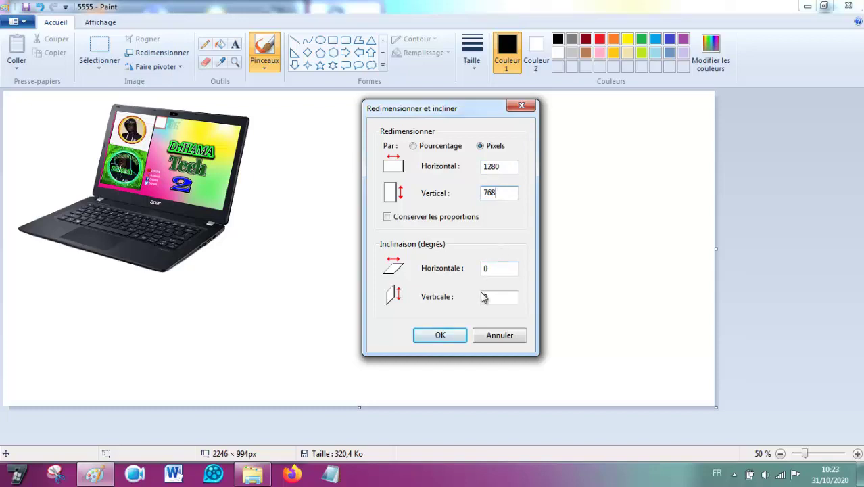
click(450, 334)
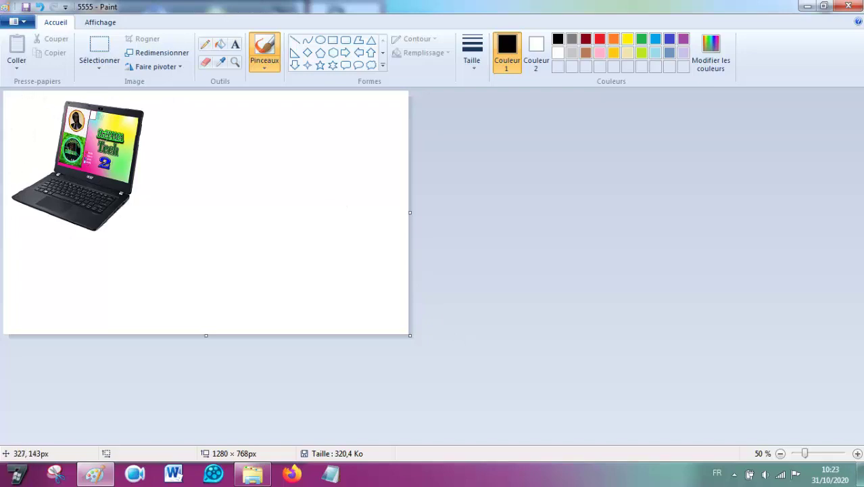
Select the laptop, resize it to about 508 × 424 px, and move it lower-left
click(94, 44)
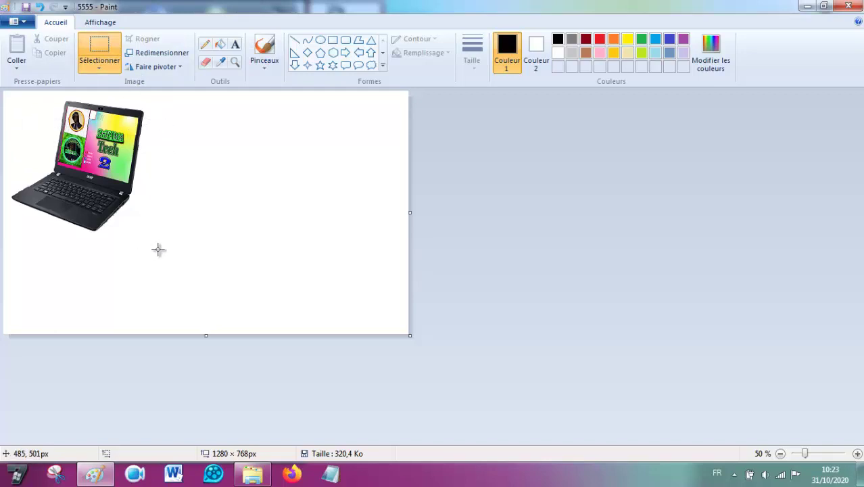
mouse_move(158, 248)
mouse_down()
mouse_move(24, 100)
mouse_move(6, 95)
mouse_up()
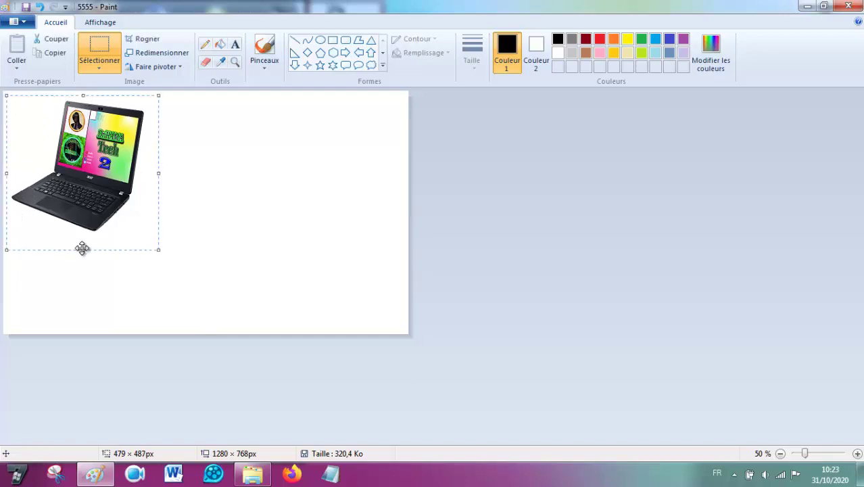
drag(84, 250, 84, 228)
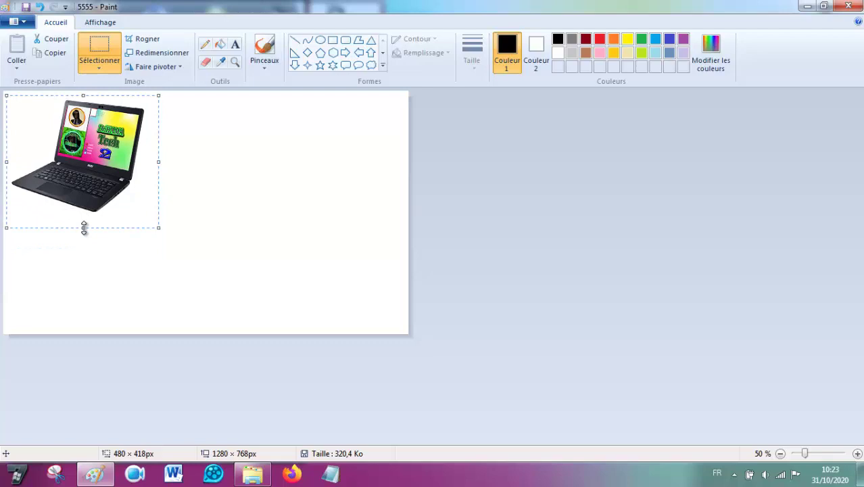
drag(84, 228, 84, 216)
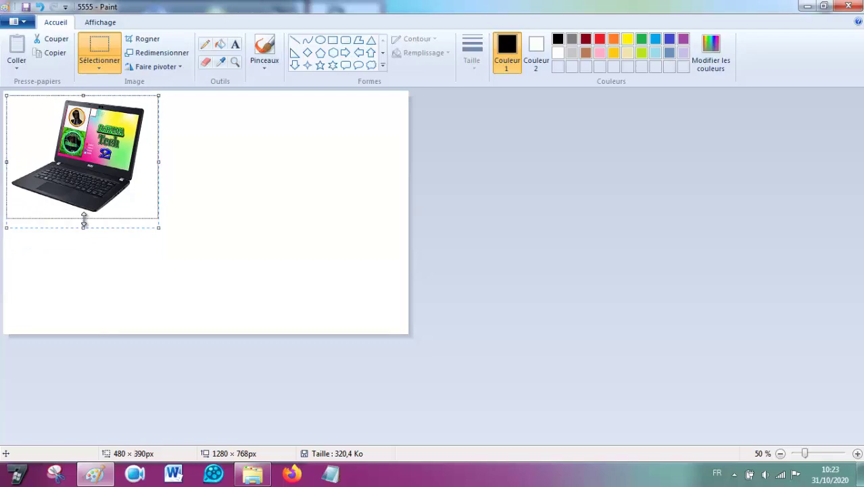
mouse_move(81, 179)
mouse_down()
mouse_move(89, 188)
mouse_move(329, 184)
mouse_move(150, 220)
mouse_move(359, 173)
mouse_move(319, 188)
mouse_move(326, 186)
mouse_move(343, 267)
mouse_move(328, 286)
mouse_move(324, 181)
mouse_move(97, 205)
mouse_move(85, 191)
mouse_move(97, 188)
mouse_move(77, 183)
mouse_move(339, 176)
mouse_move(327, 184)
mouse_up()
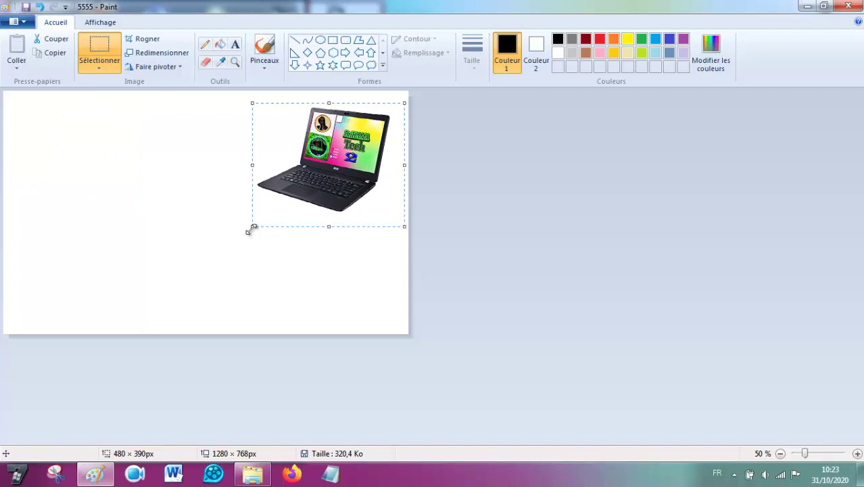
drag(252, 227, 243, 240)
mouse_move(320, 193)
mouse_down()
mouse_move(148, 191)
mouse_move(113, 255)
mouse_move(113, 284)
mouse_up()
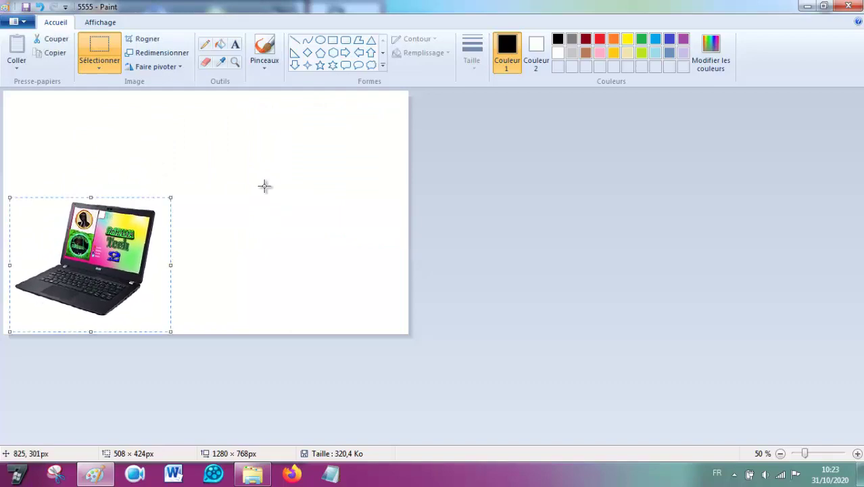
click(264, 186)
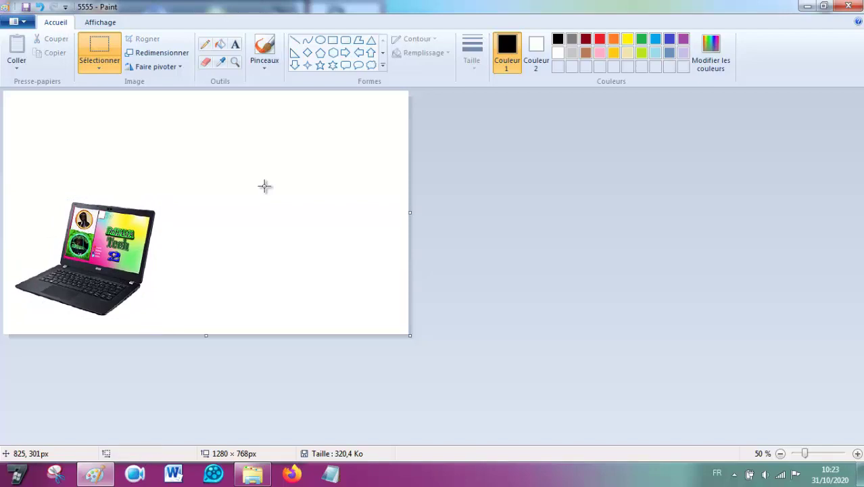
Draw a black rectangle outline just inside the canvas edges
click(221, 46)
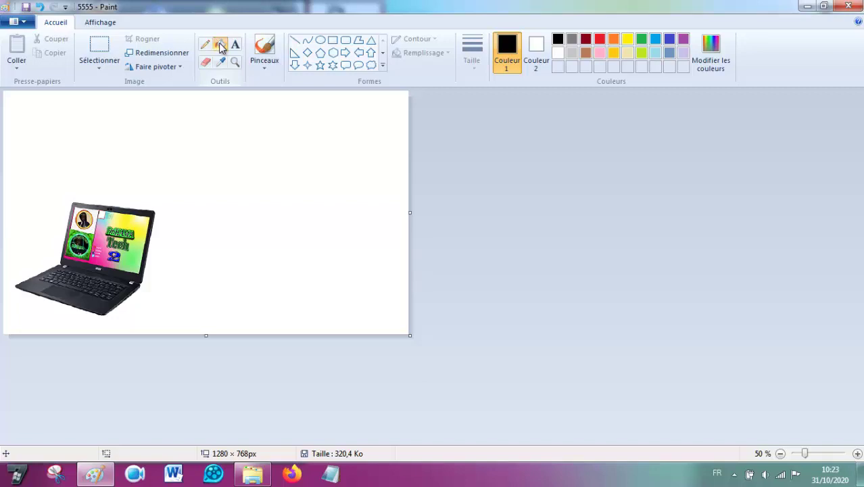
click(332, 40)
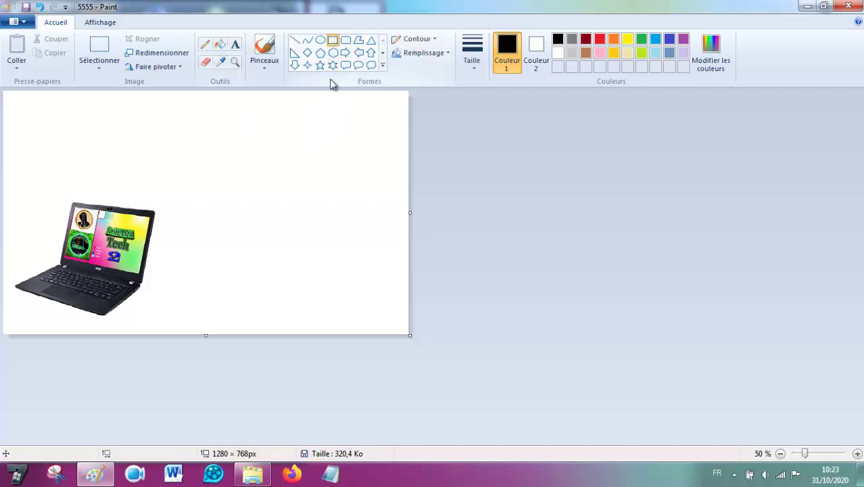
click(600, 40)
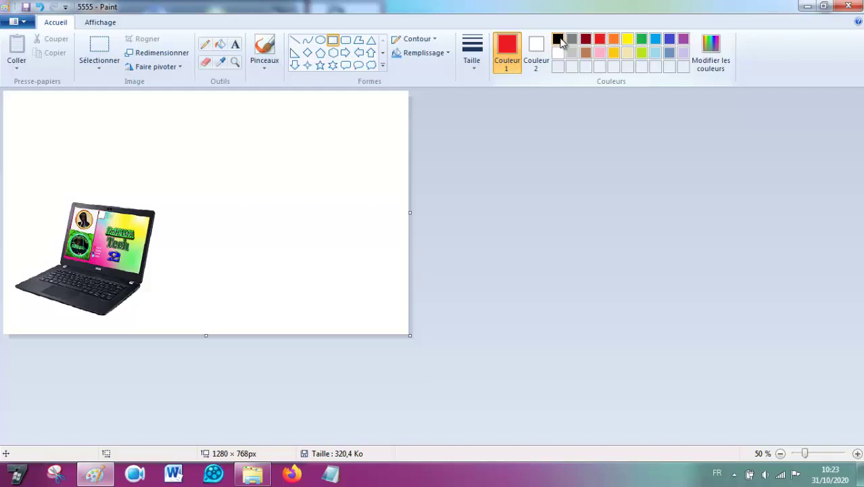
click(559, 41)
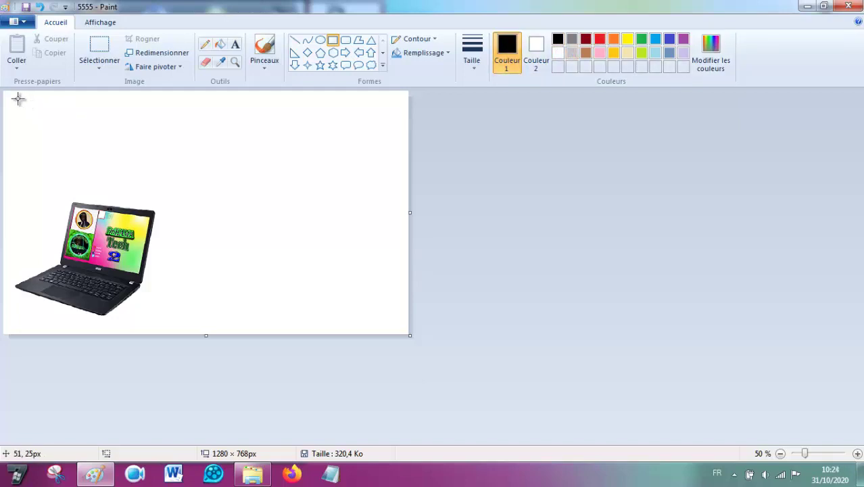
mouse_move(10, 98)
mouse_down()
mouse_move(162, 193)
mouse_move(402, 290)
mouse_move(410, 347)
mouse_move(405, 328)
mouse_up()
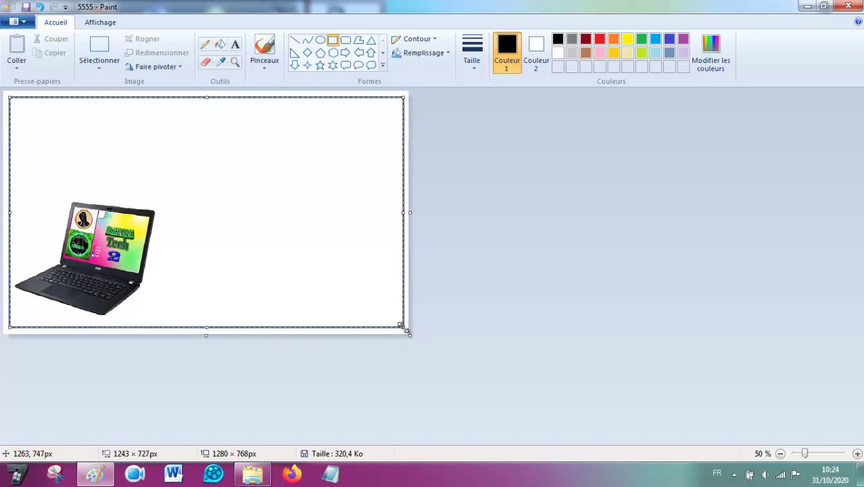
drag(401, 325, 401, 325)
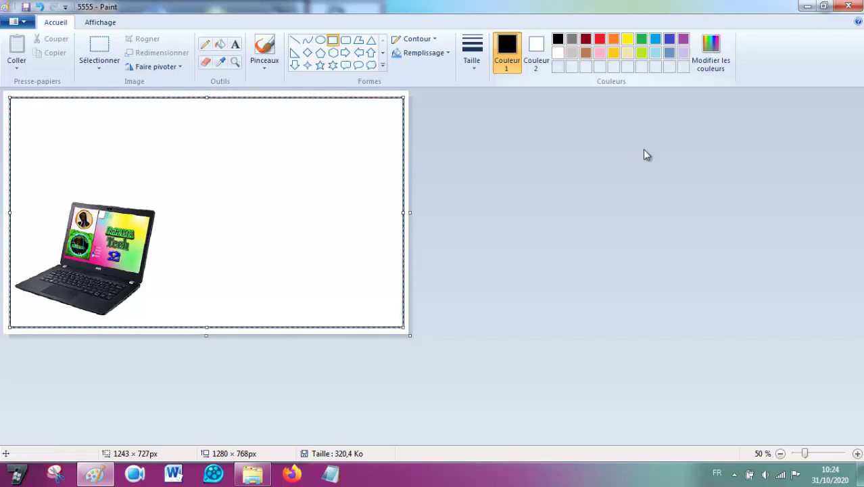
Try a black bucket fill on the outer margin, then undo it
click(600, 41)
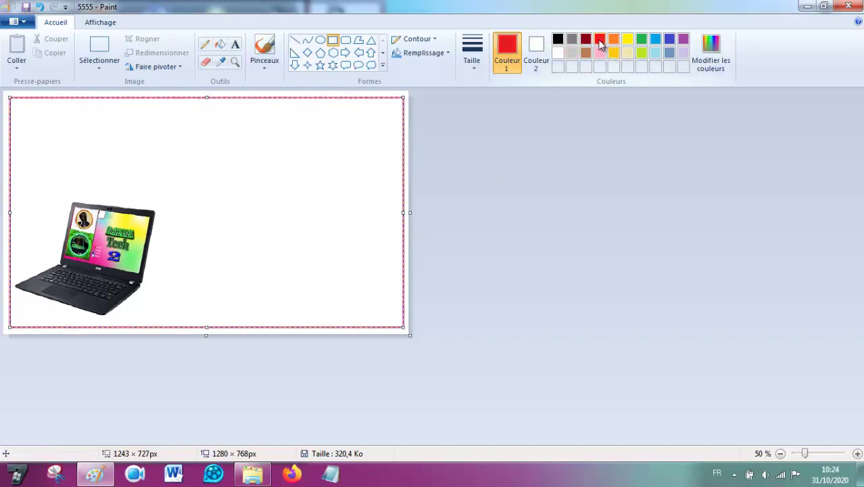
click(558, 41)
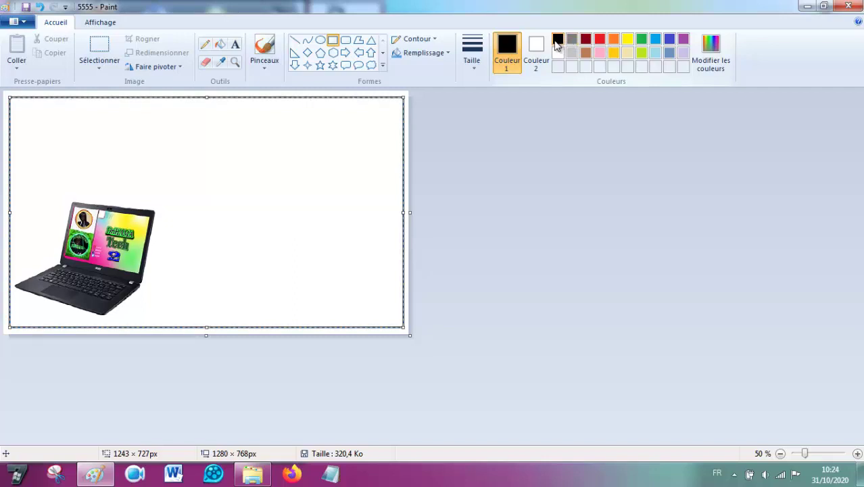
click(222, 46)
click(402, 91)
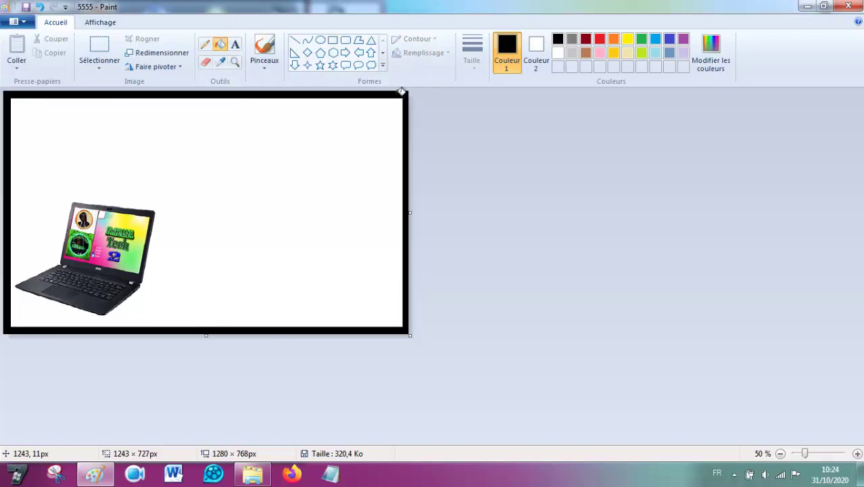
click(45, 6)
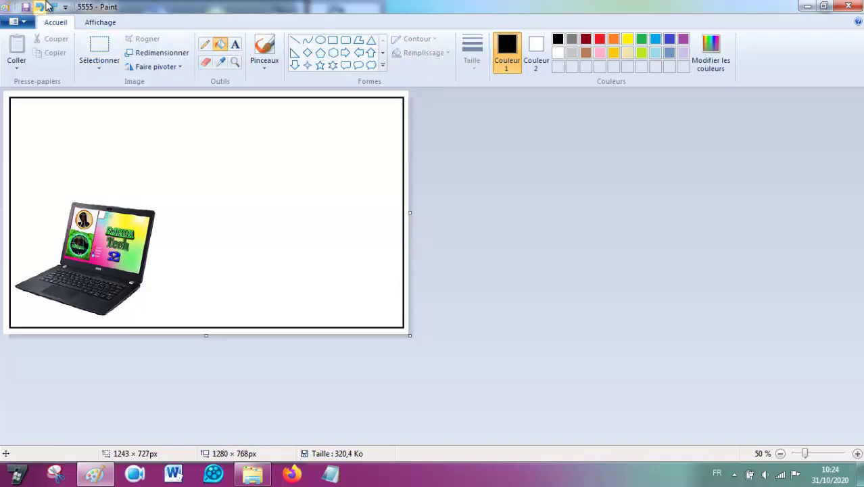
Pick dark red for the border and bucket-fill the white background yellow
click(586, 39)
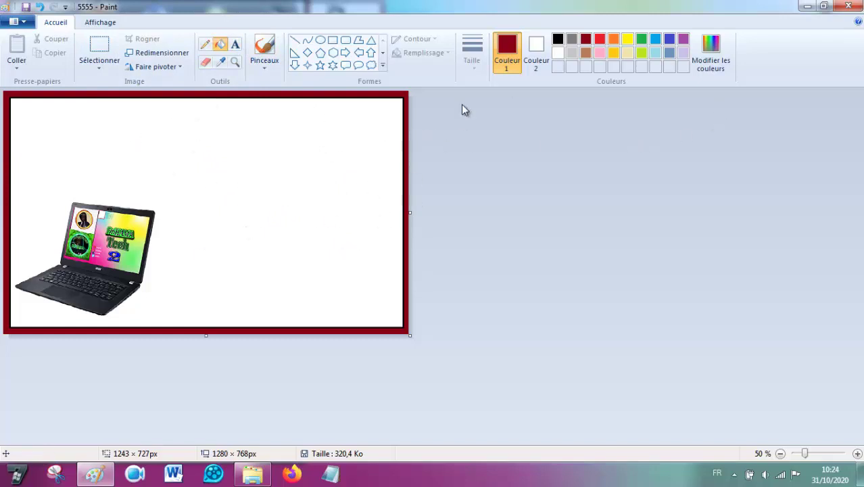
click(683, 39)
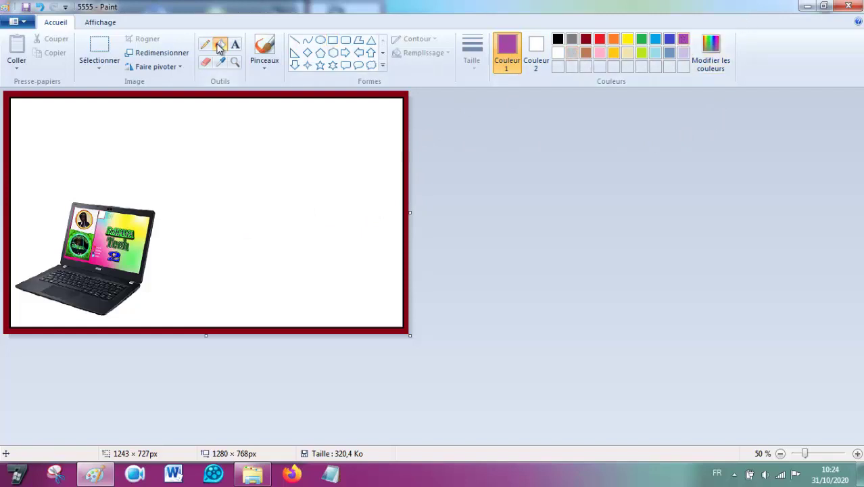
click(628, 39)
click(347, 148)
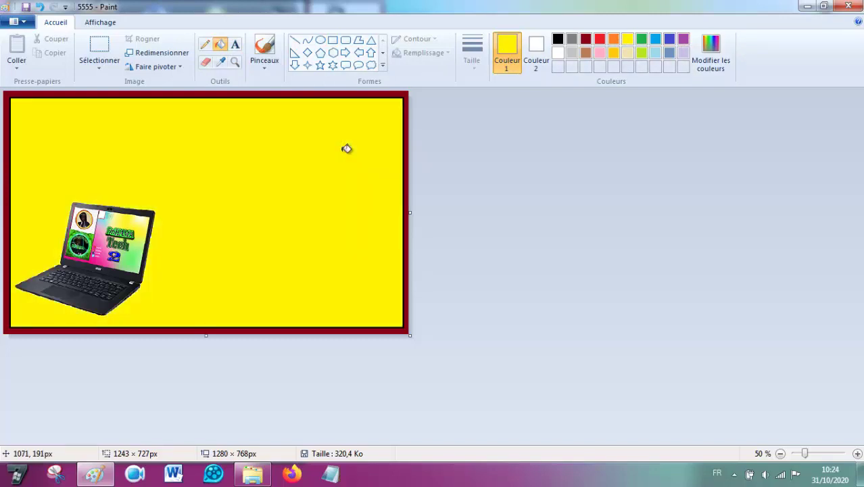
click(236, 44)
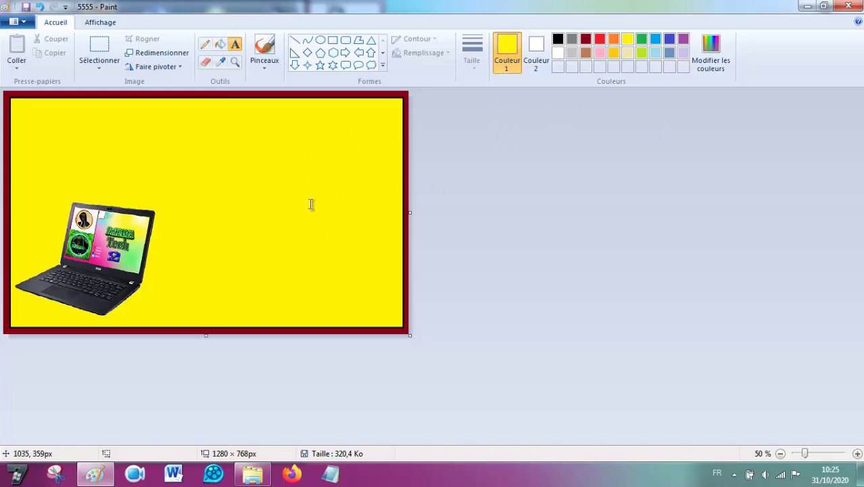
Type the red Arial 150 Arabic title 'كيف تصنع' at the canvas top
click(558, 40)
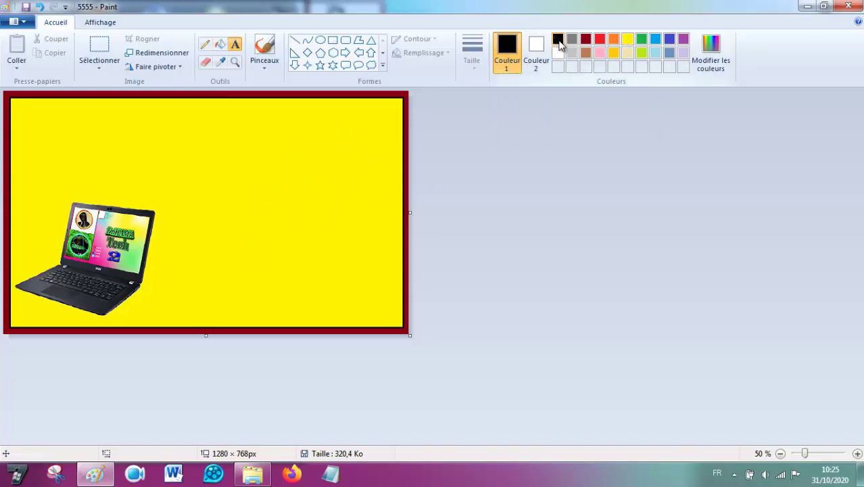
click(601, 40)
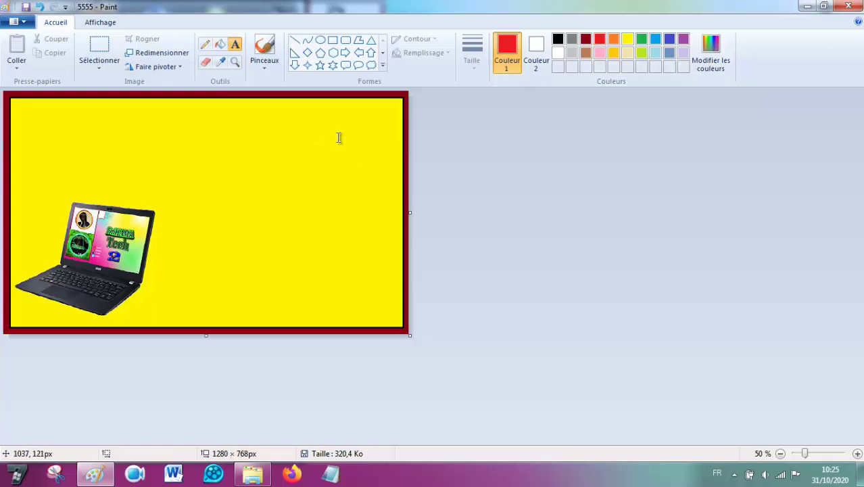
click(88, 143)
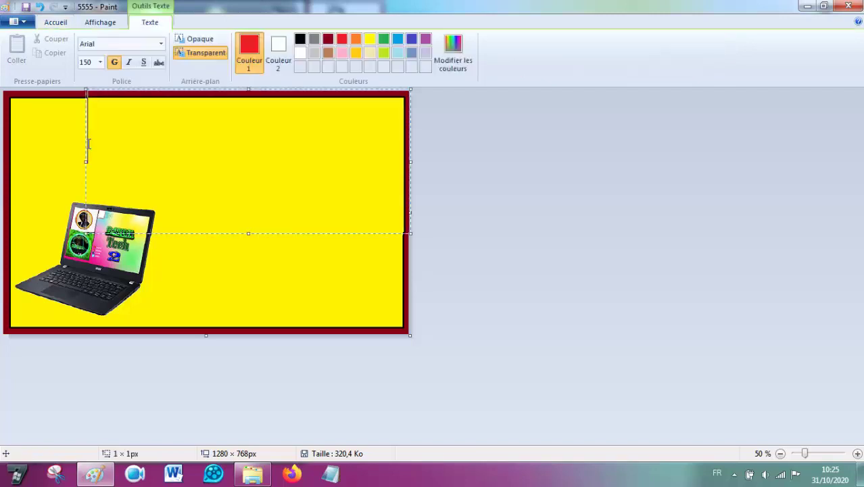
click(715, 473)
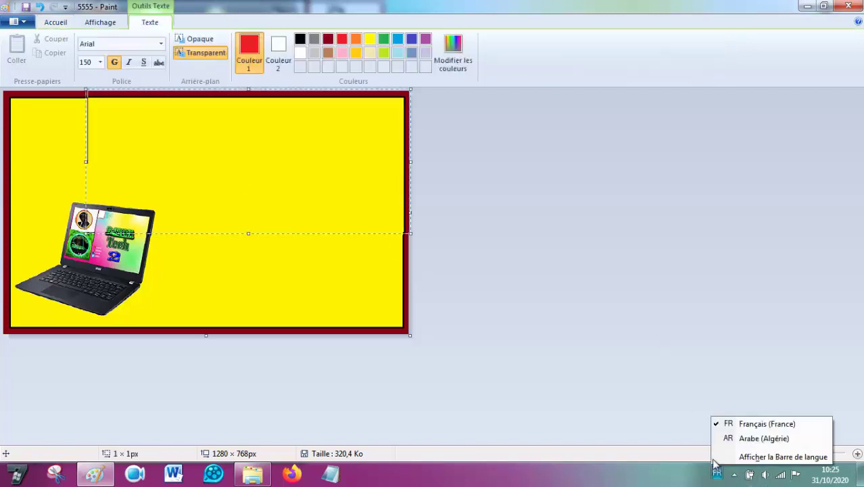
click(729, 443)
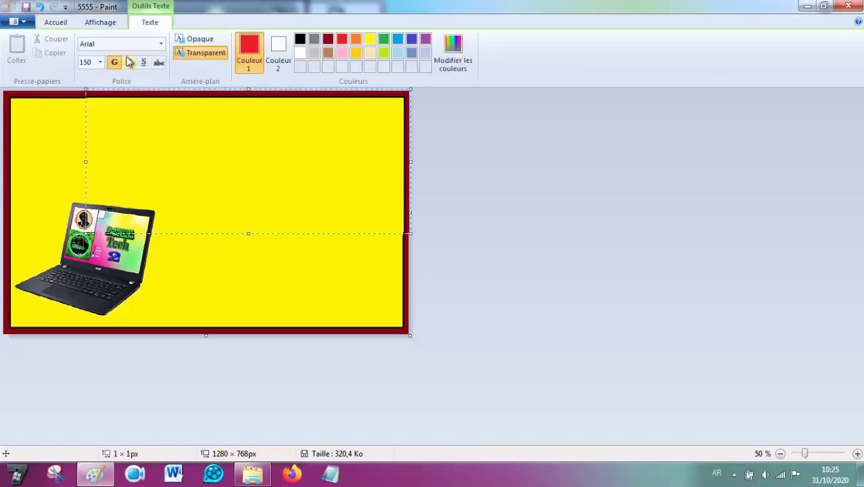
click(89, 60)
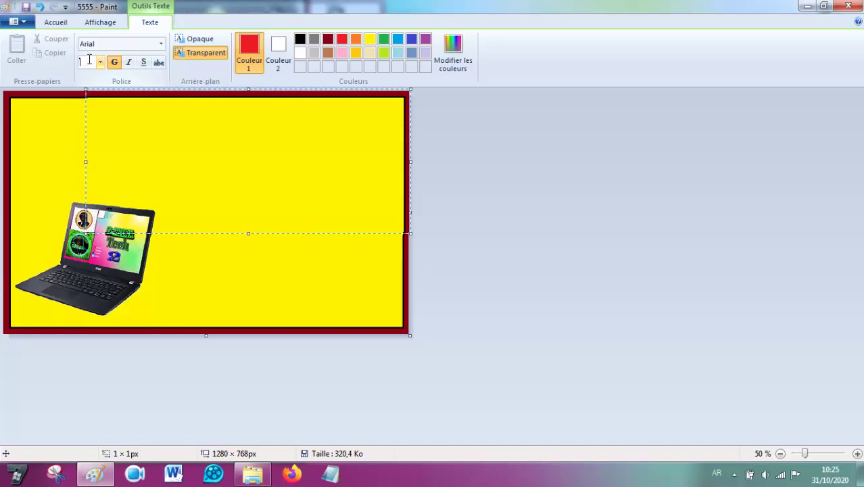
text(150)
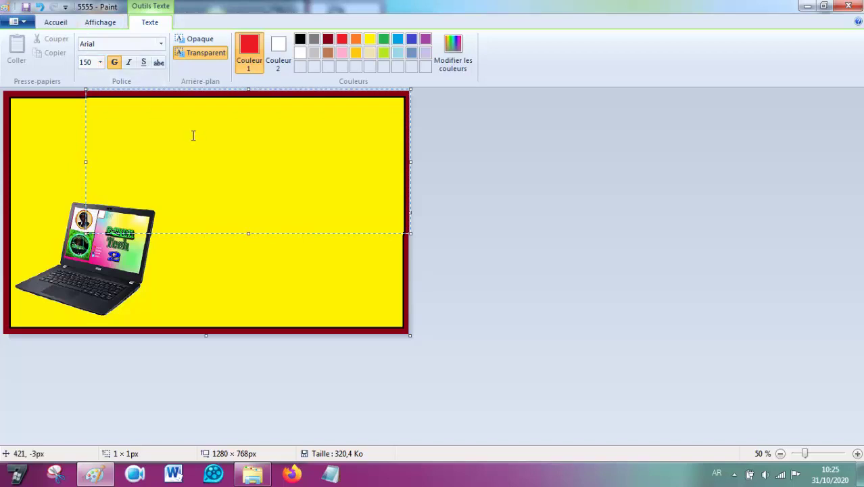
text(كي)
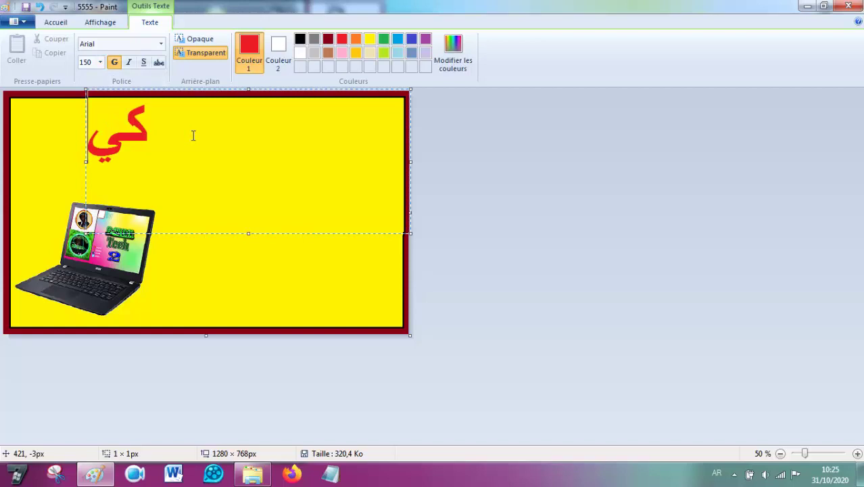
text(ف ت)
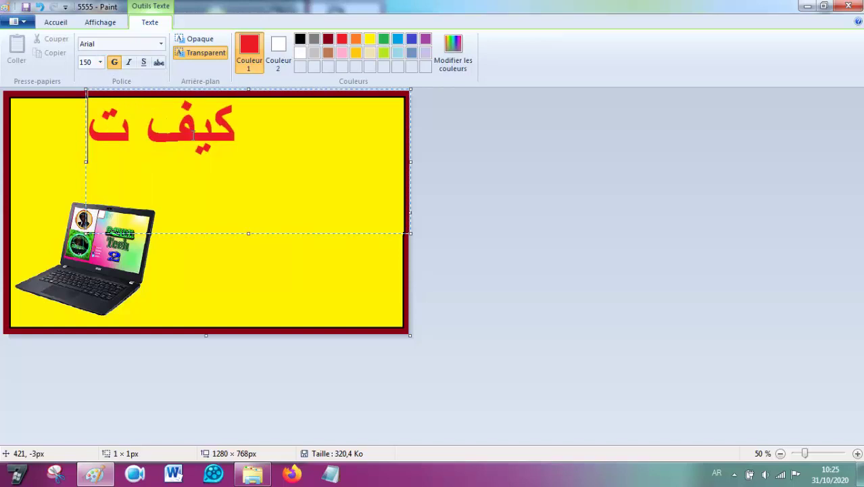
text(صن)
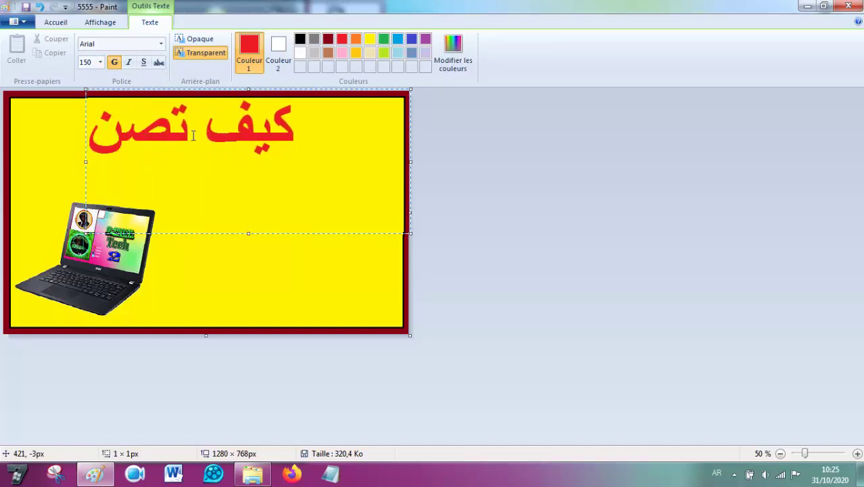
text(ع)
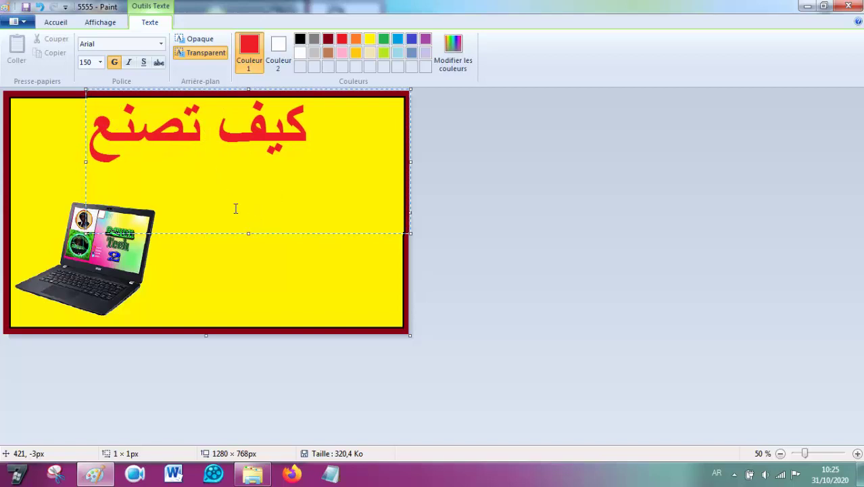
mouse_move(87, 162)
mouse_down()
mouse_move(159, 178)
mouse_move(72, 179)
mouse_up()
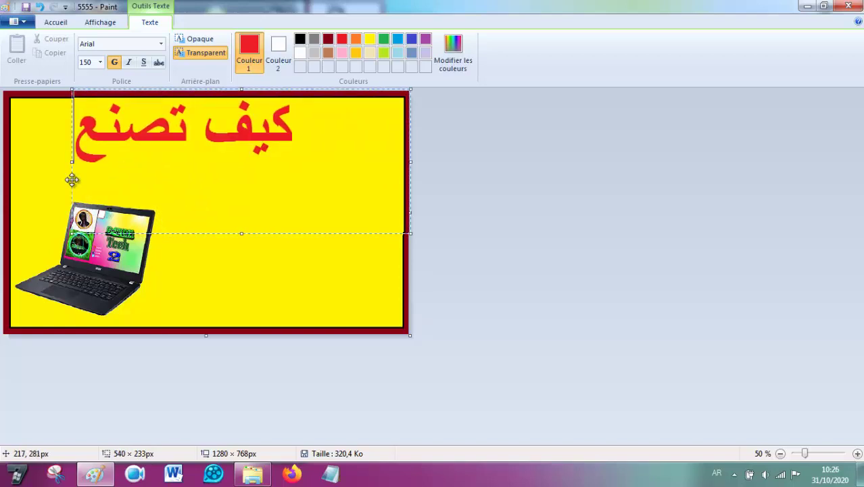
Append 'صورة' to the title, fit it on one line, and commit it
key(Home)
text(ص)
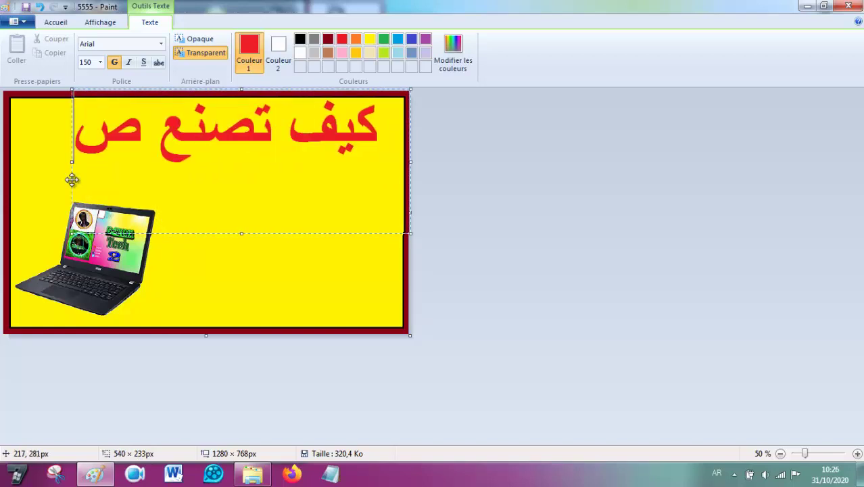
text(ورة)
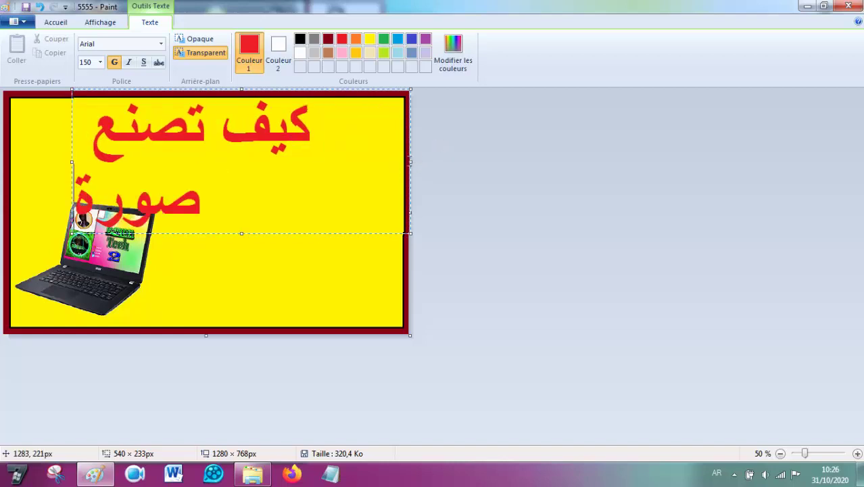
drag(411, 161, 410, 161)
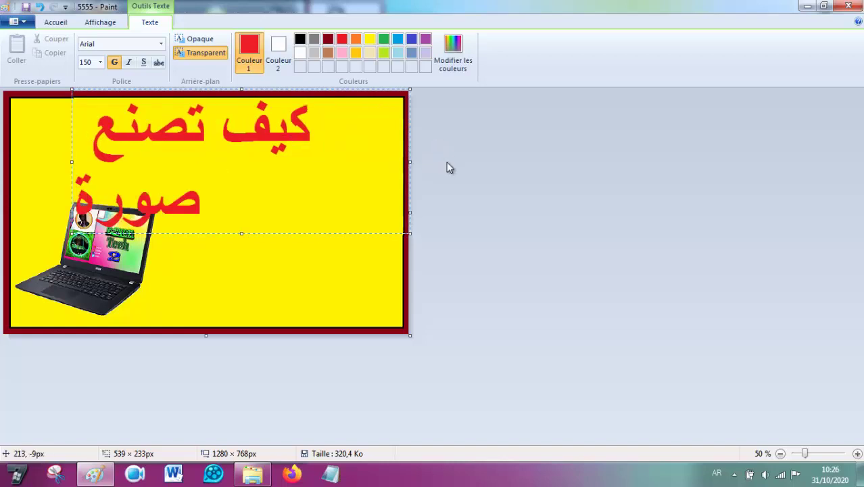
mouse_move(72, 162)
mouse_down()
mouse_move(30, 162)
mouse_move(37, 162)
mouse_up()
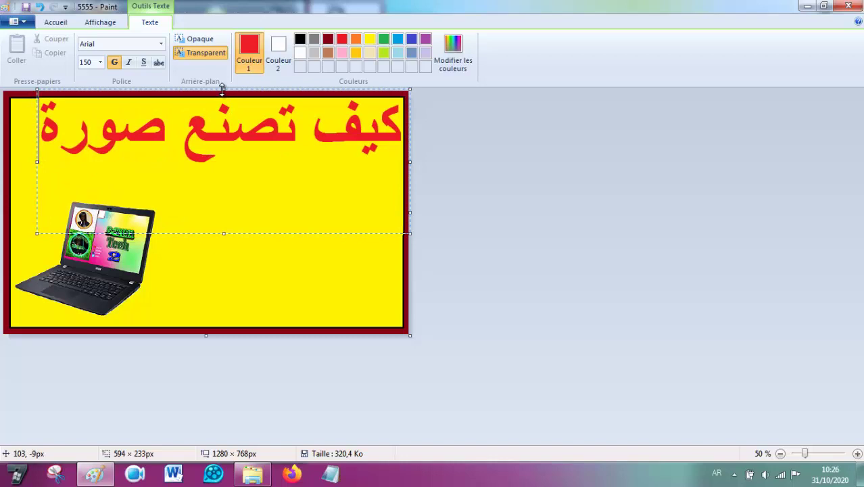
drag(224, 90, 224, 98)
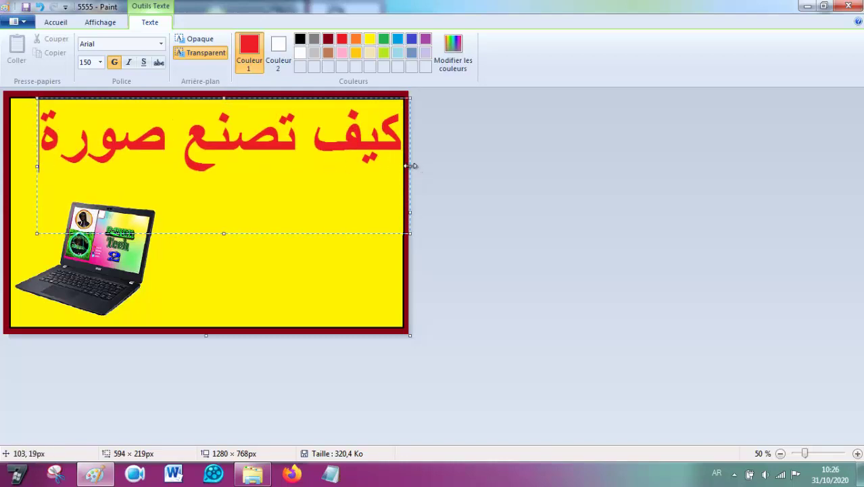
drag(410, 167, 405, 168)
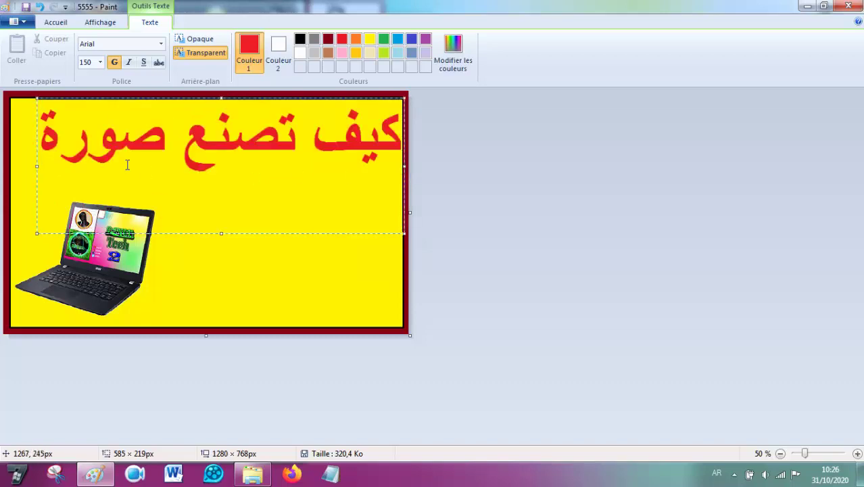
drag(38, 166, 25, 167)
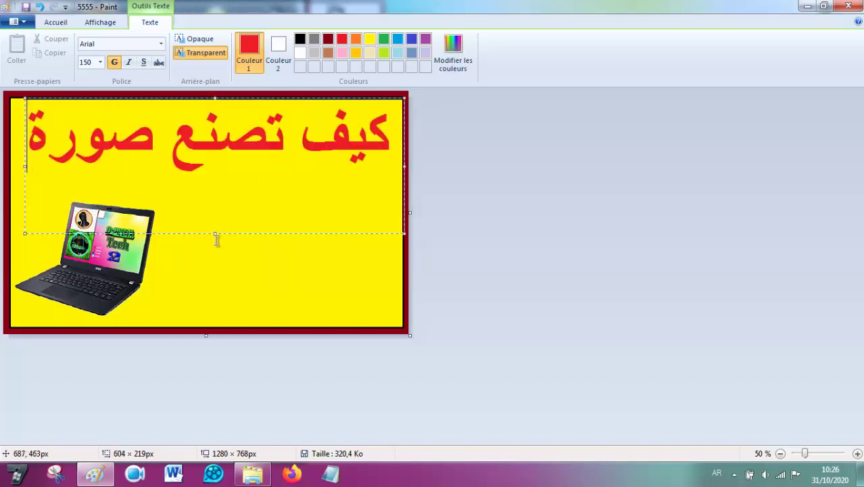
mouse_move(212, 235)
mouse_down()
mouse_move(212, 209)
mouse_move(220, 230)
mouse_up()
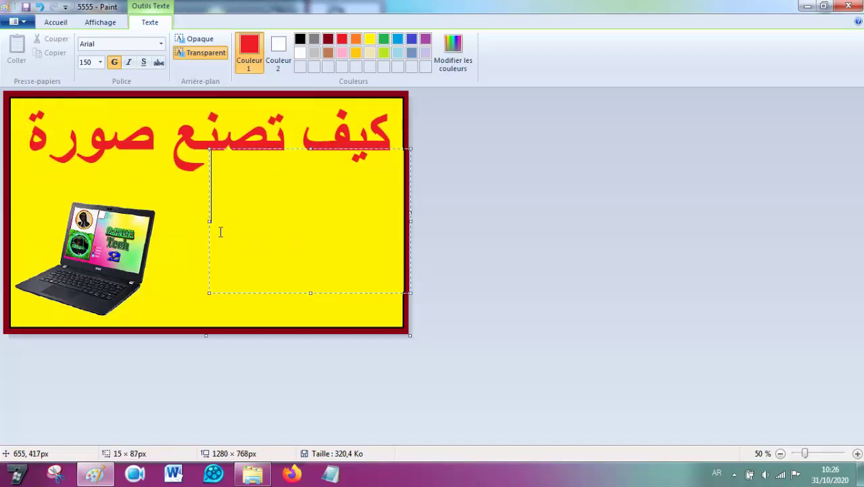
click(187, 221)
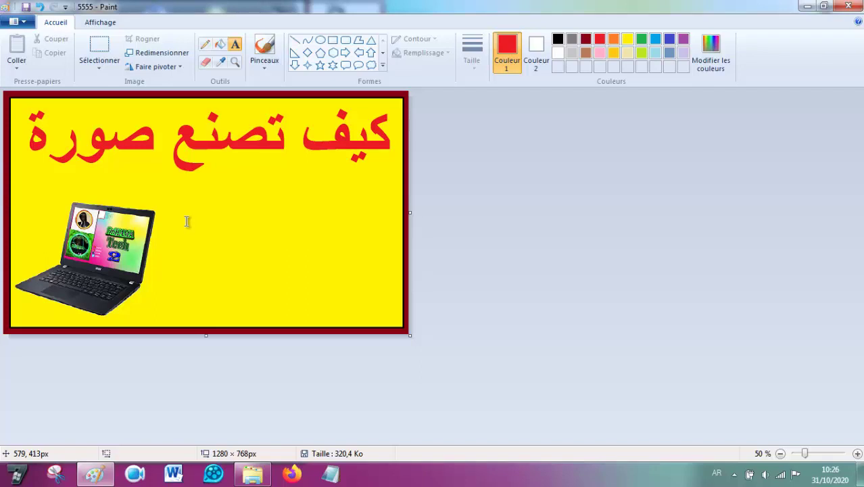
Type 'مصغرة' in a new text box and move it below the title
click(227, 133)
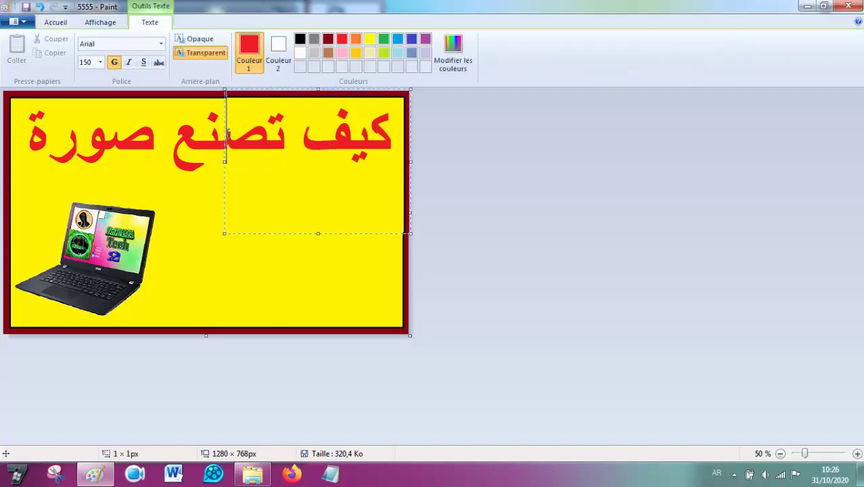
click(174, 172)
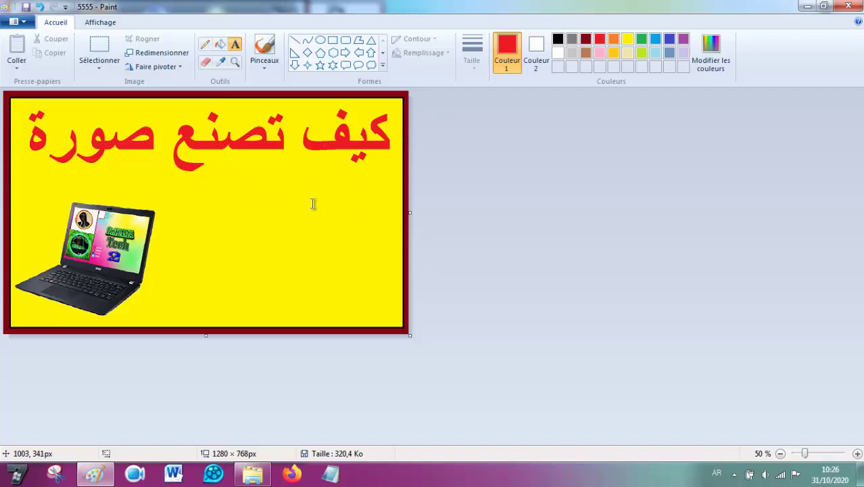
click(201, 206)
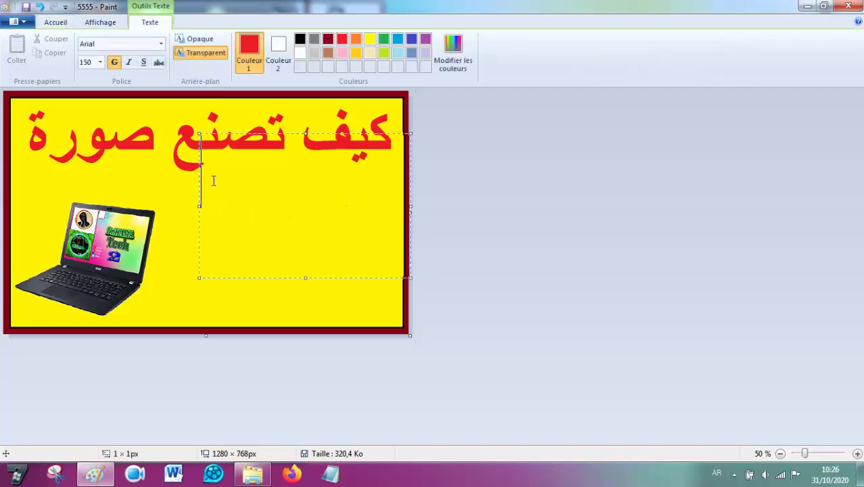
text(م)
text(صغرة)
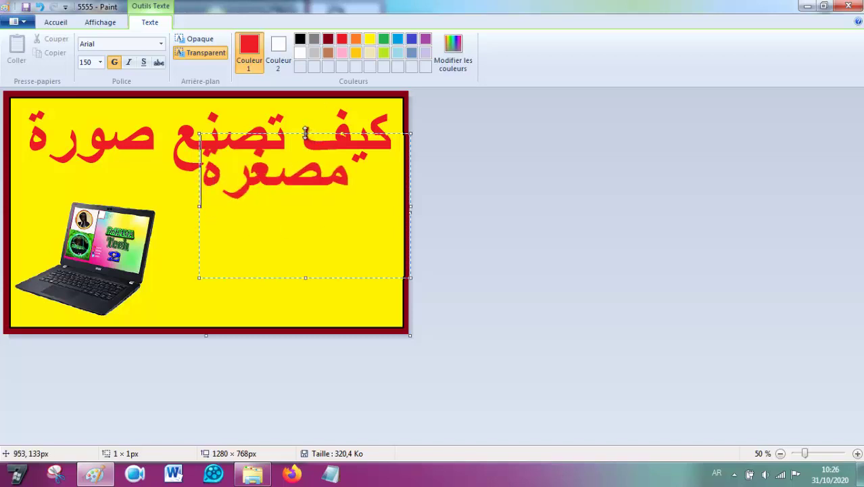
drag(305, 133, 302, 161)
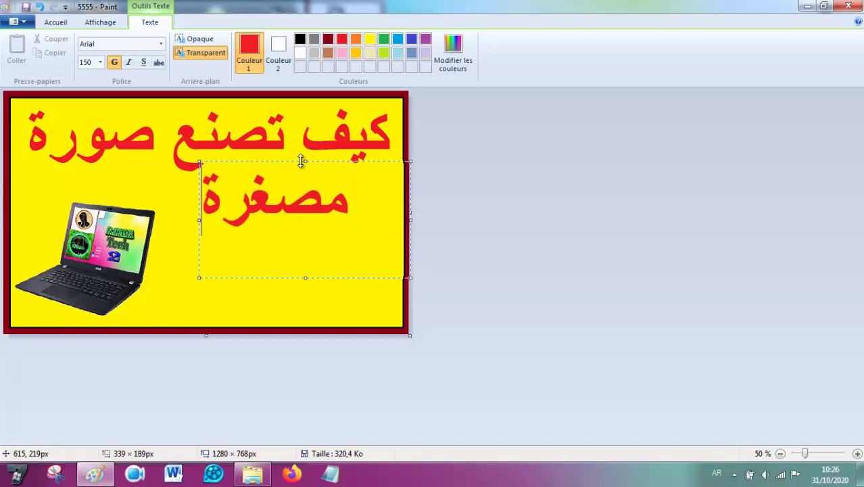
Recolour 'مصغرة' blue, commit it onto the image, and minimise Paint
double_click(289, 203)
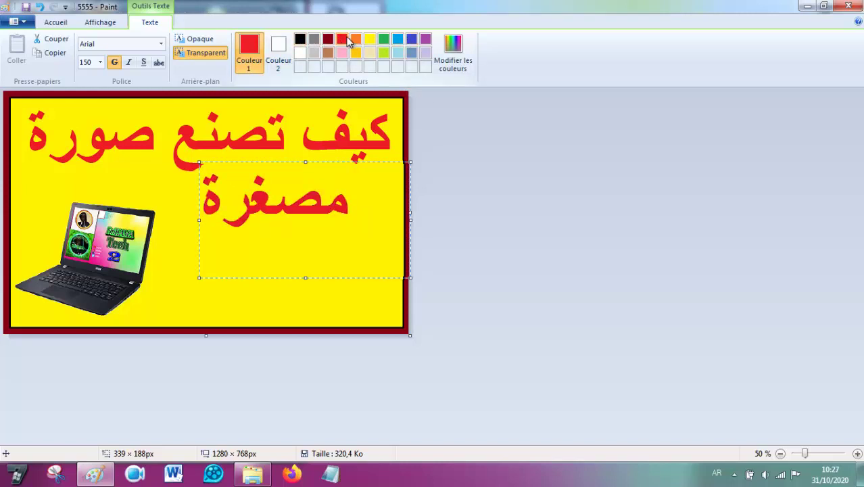
click(411, 39)
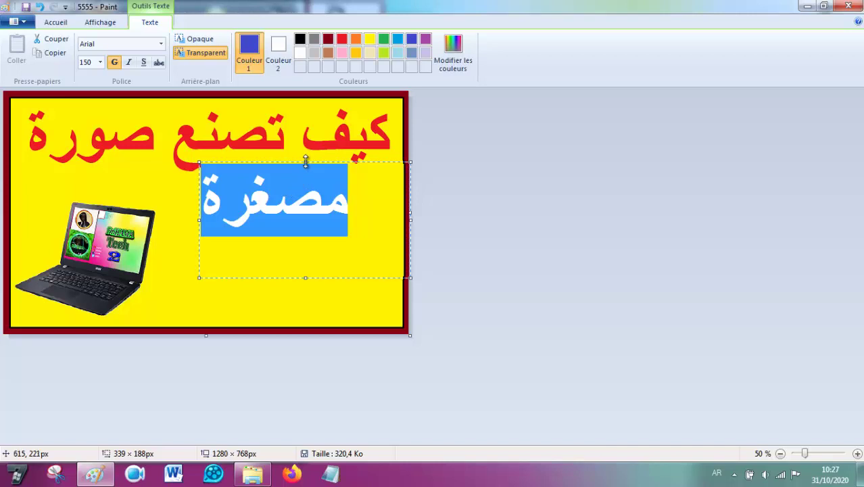
drag(306, 161, 306, 168)
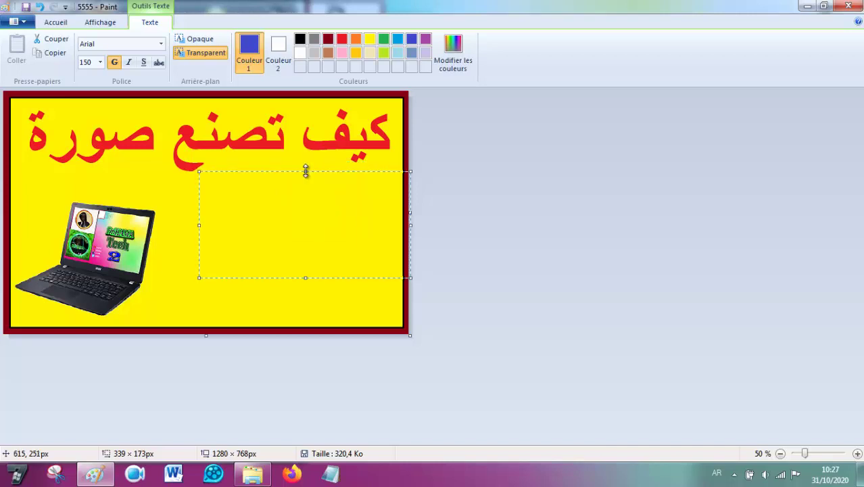
click(183, 225)
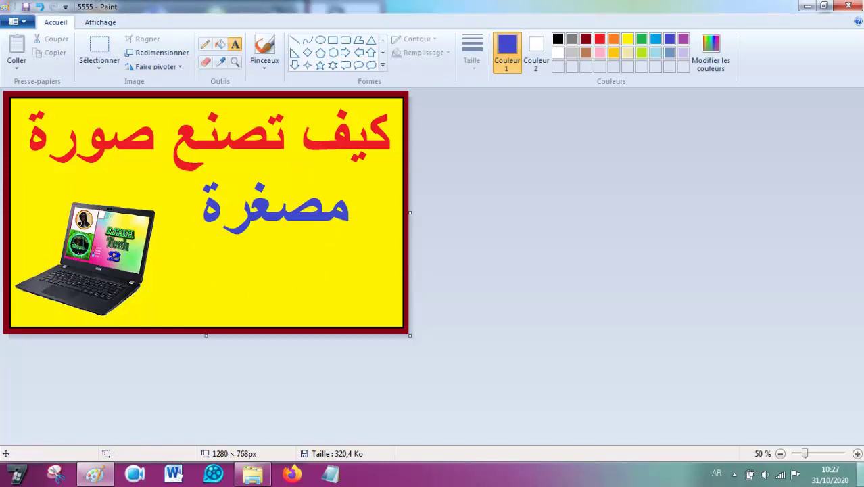
click(860, 473)
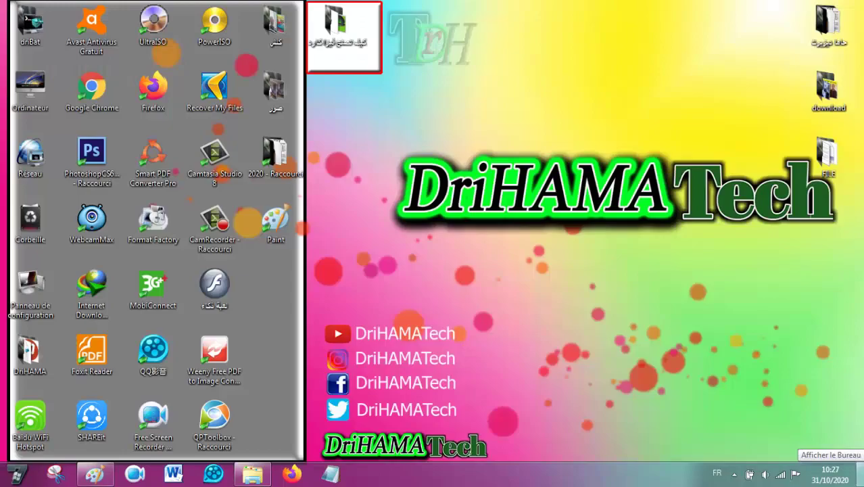
Cancel an accidental Paint shortcut rename and restore Paint from the taskbar
click(279, 240)
click(278, 240)
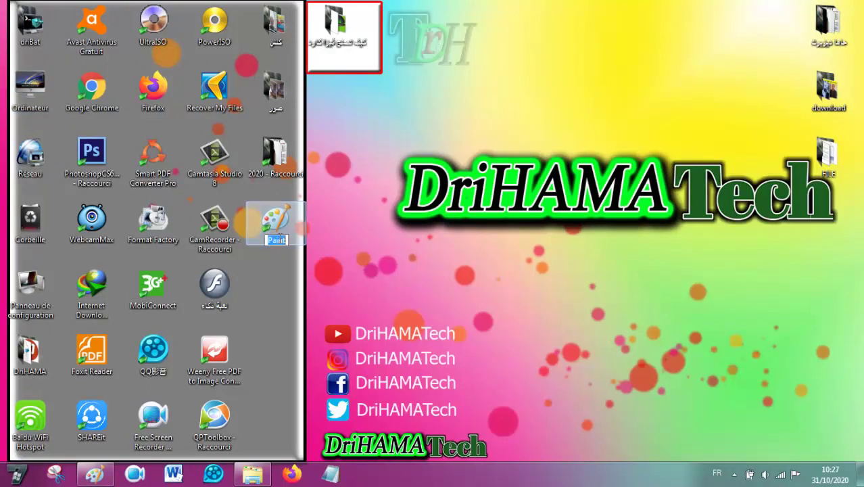
key(Return)
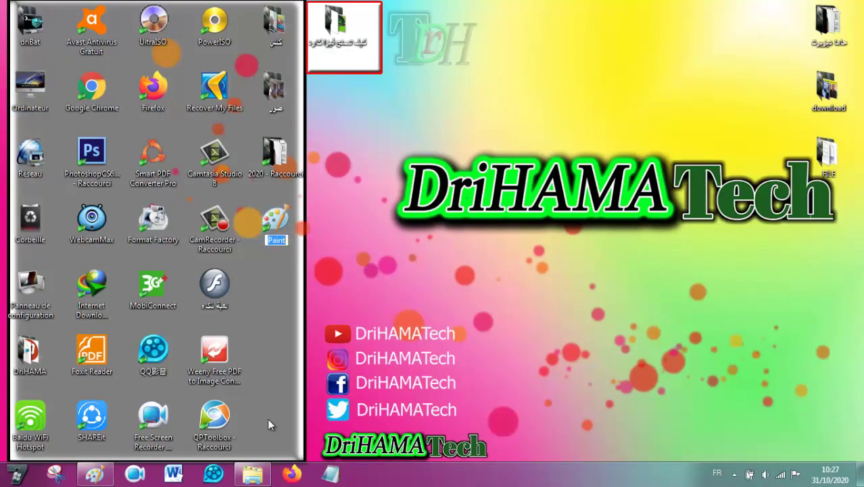
click(96, 477)
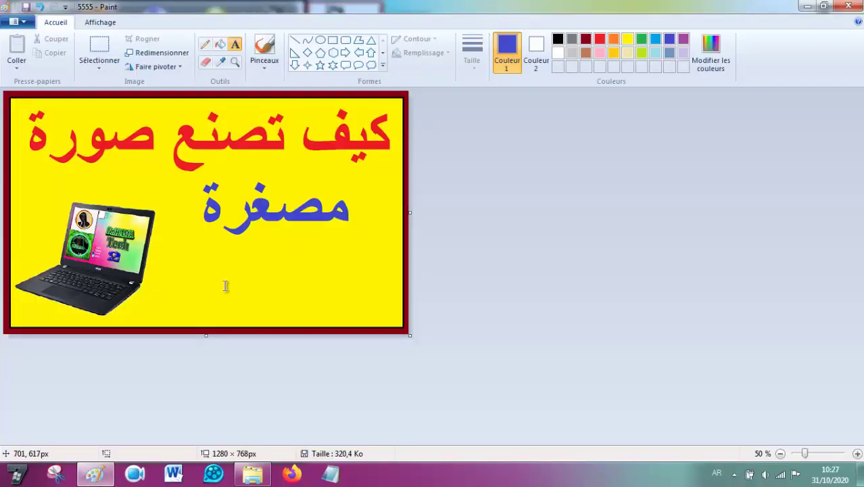
click(202, 287)
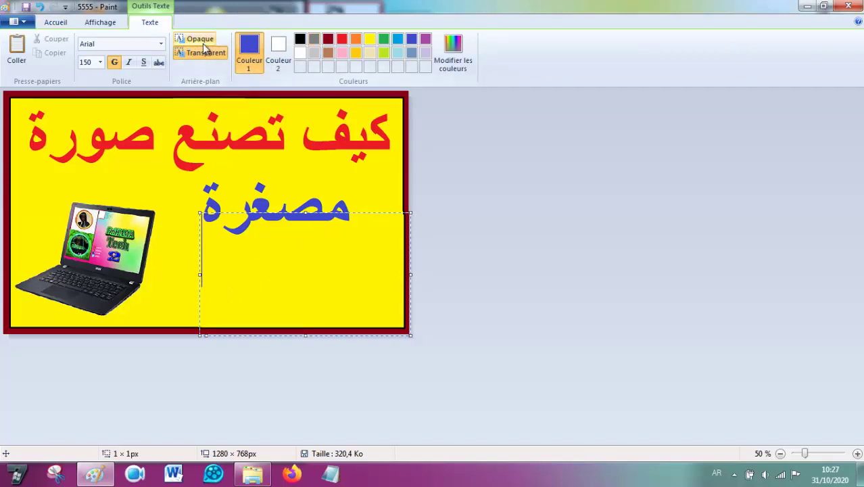
click(92, 62)
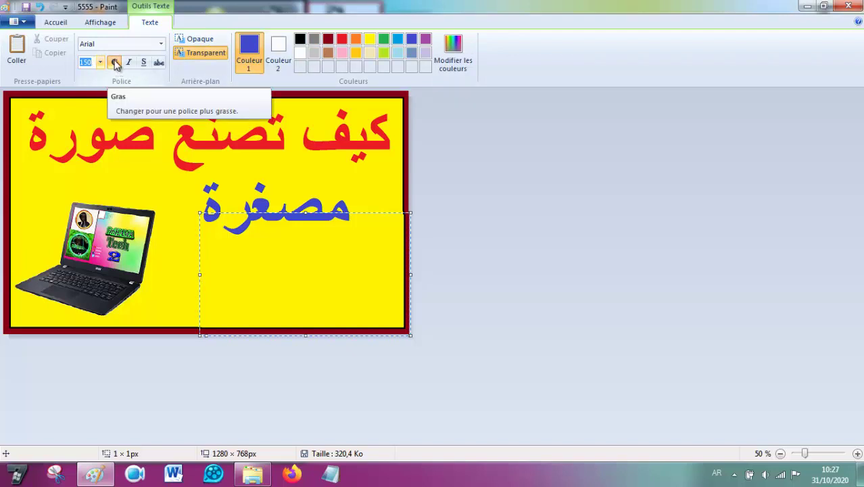
click(116, 63)
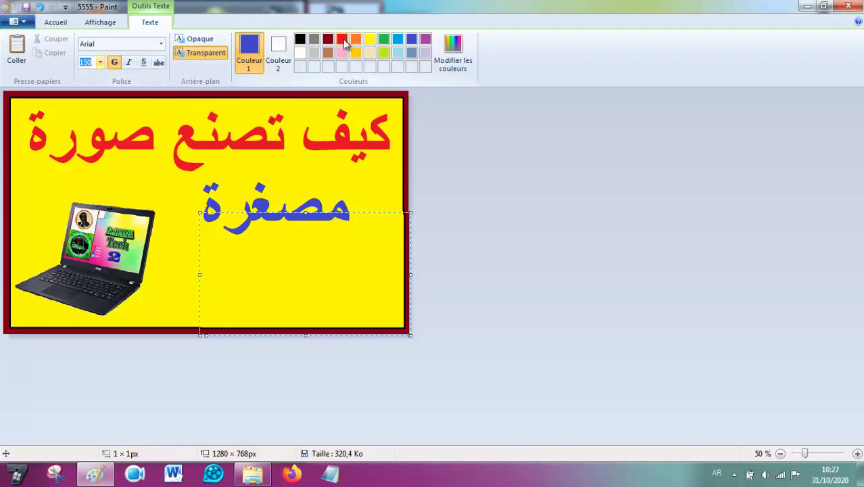
click(300, 40)
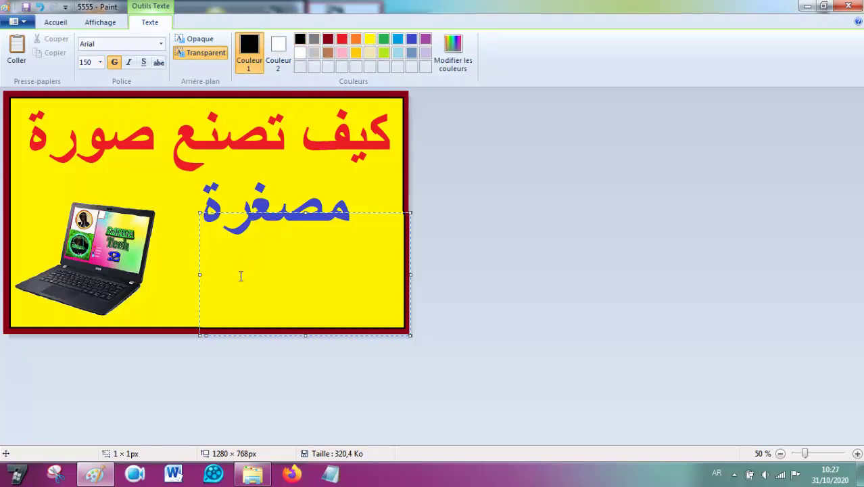
text(Paint)
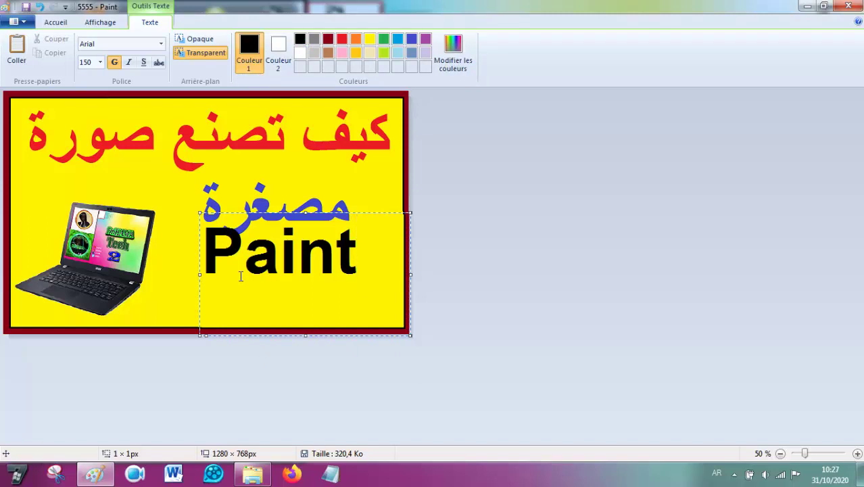
text( f)
text(f)
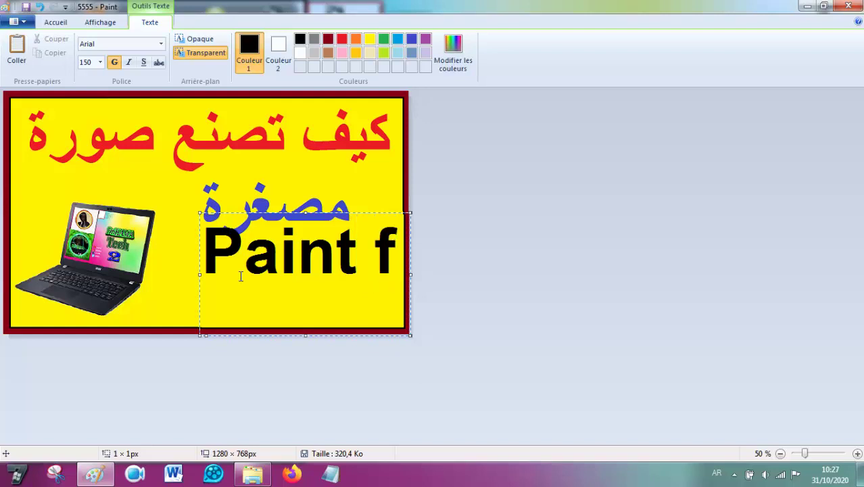
key(BackSpace)
text(fd)
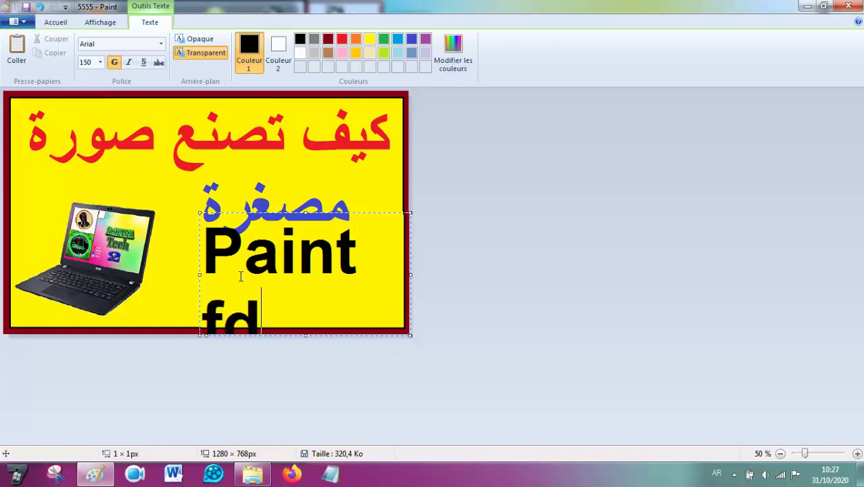
key(BackSpace)
key(BackSpace)
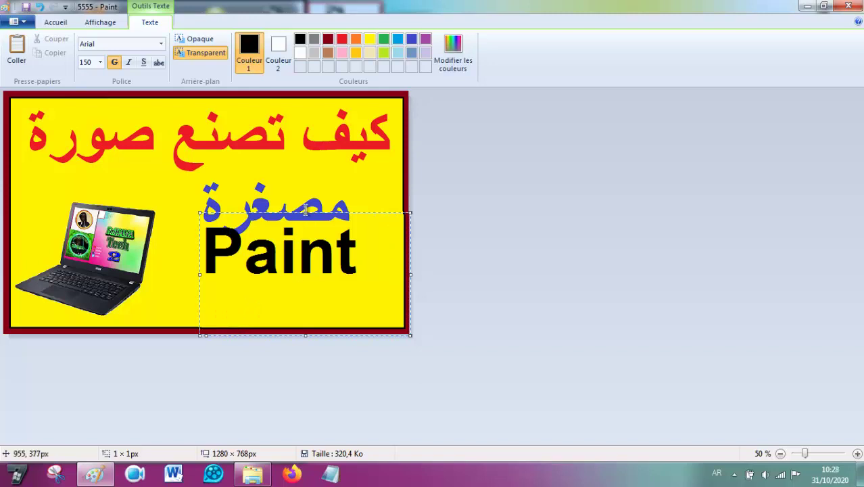
drag(306, 209, 304, 214)
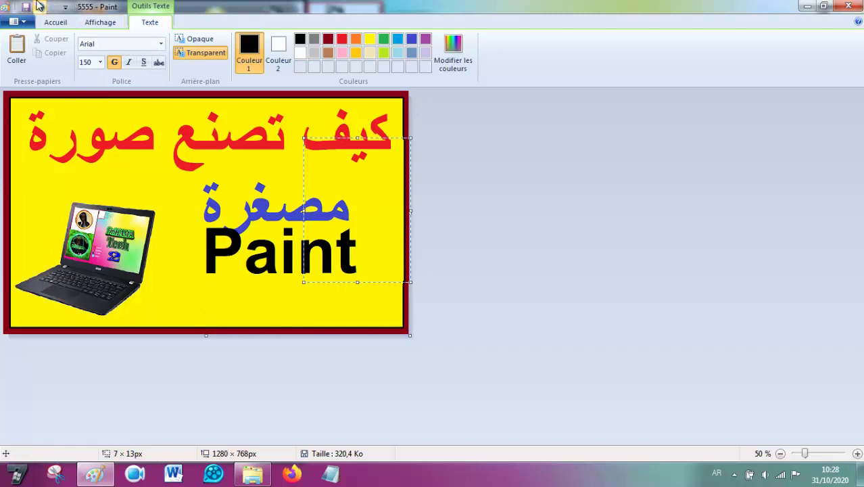
key(ctrl+a)
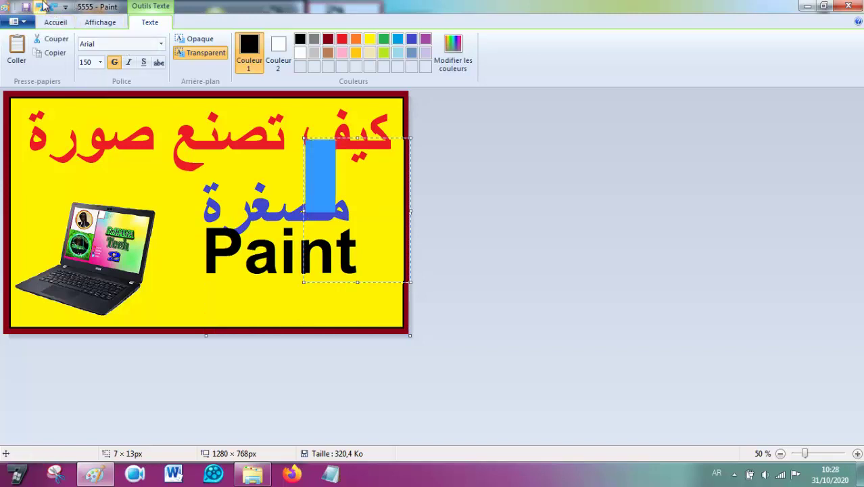
click(42, 5)
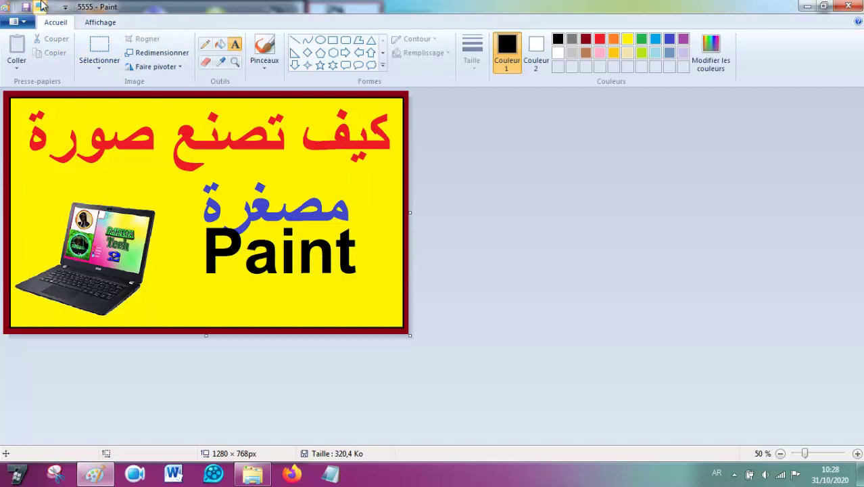
click(41, 6)
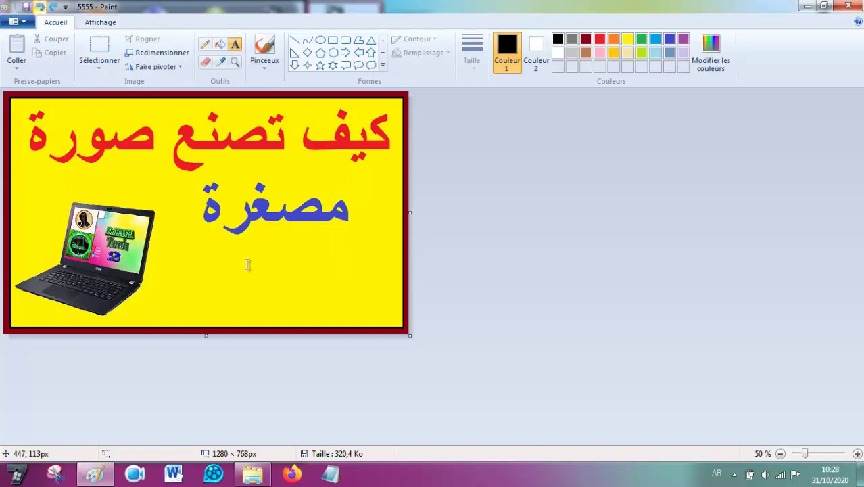
Type 'Paint' below the blue مصغرة, then shift and narrow its text box to sit beside the laptop
click(186, 300)
text(Paint)
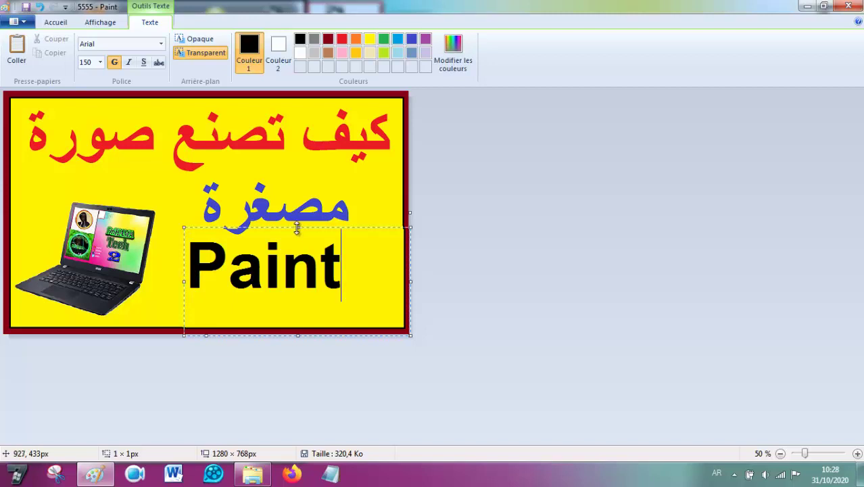
drag(297, 230, 298, 241)
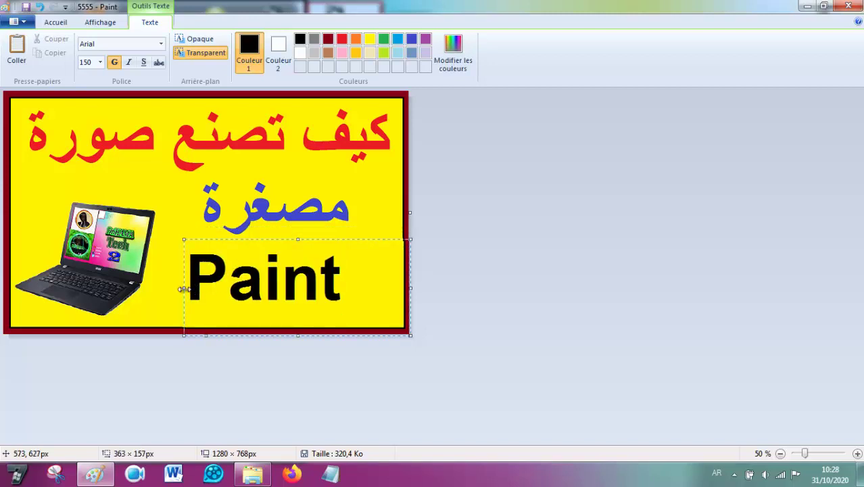
drag(183, 289, 158, 289)
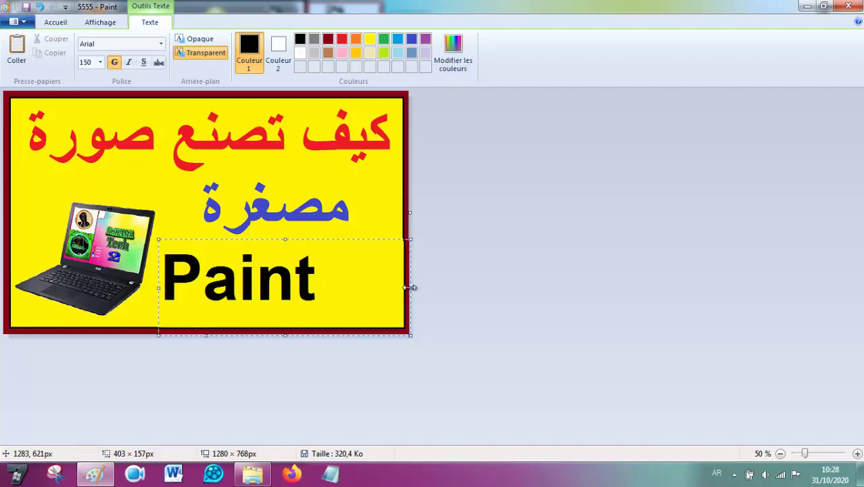
drag(410, 287, 380, 290)
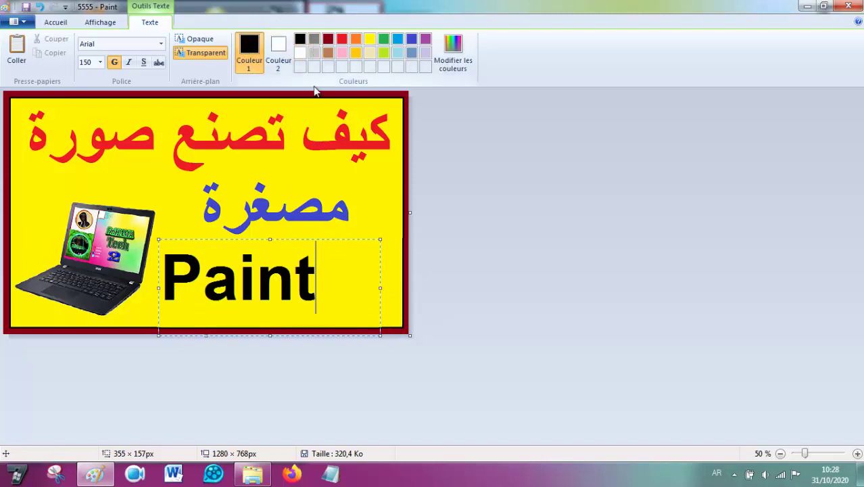
Try colouring the word Paint dark red, then a custom green from Edit Colours
key(ctrl+a)
click(328, 39)
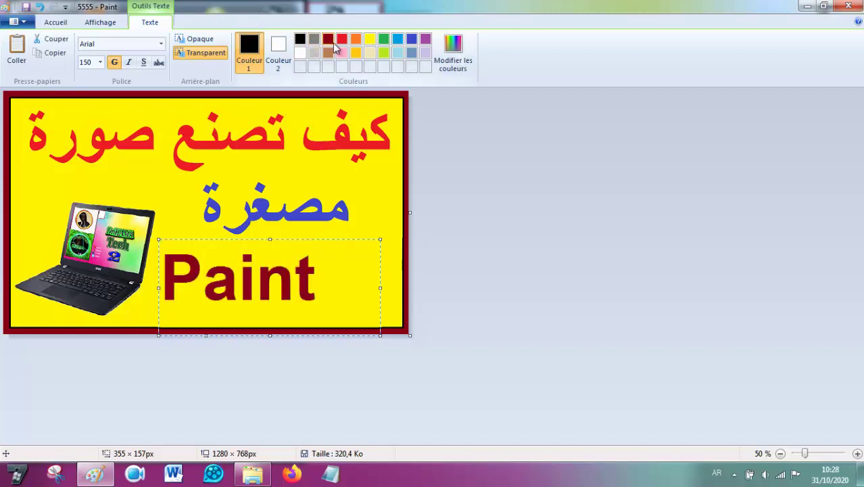
click(328, 40)
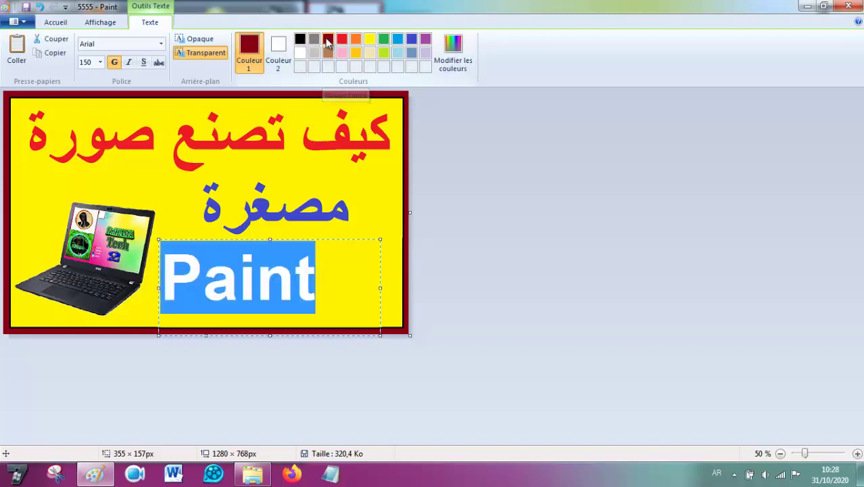
click(461, 46)
click(471, 158)
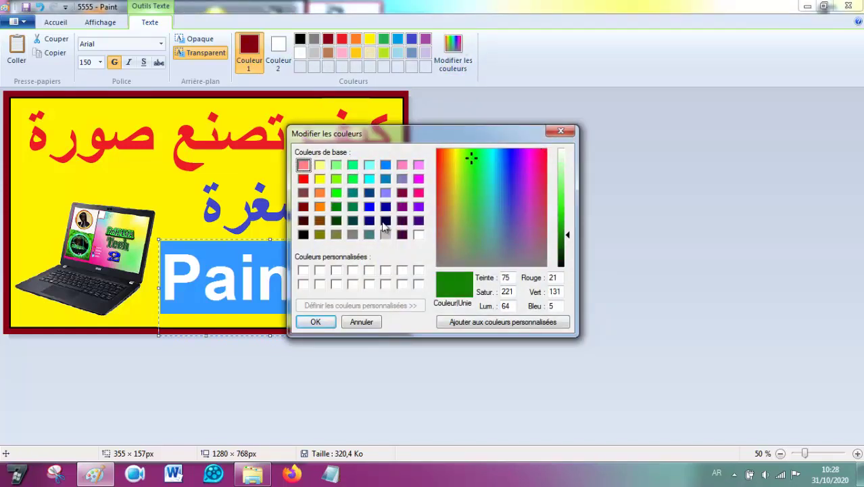
click(472, 164)
click(315, 322)
click(295, 303)
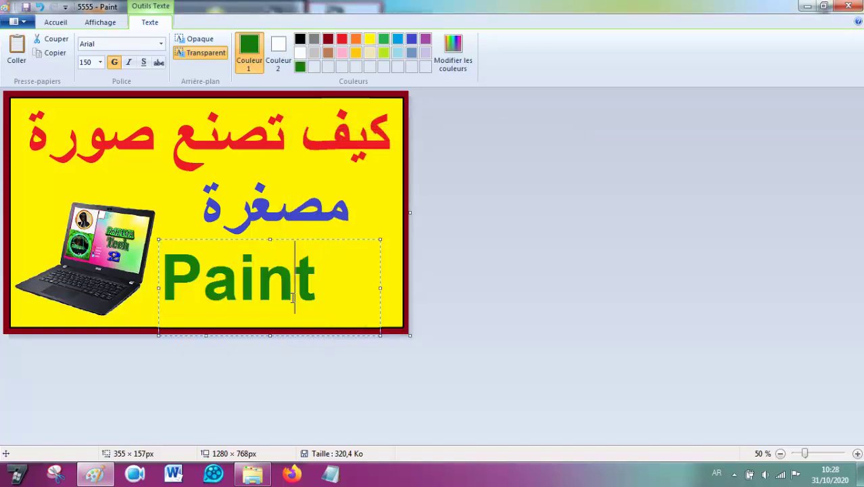
Switch the word Paint back to black and fix it onto the image
double_click(328, 276)
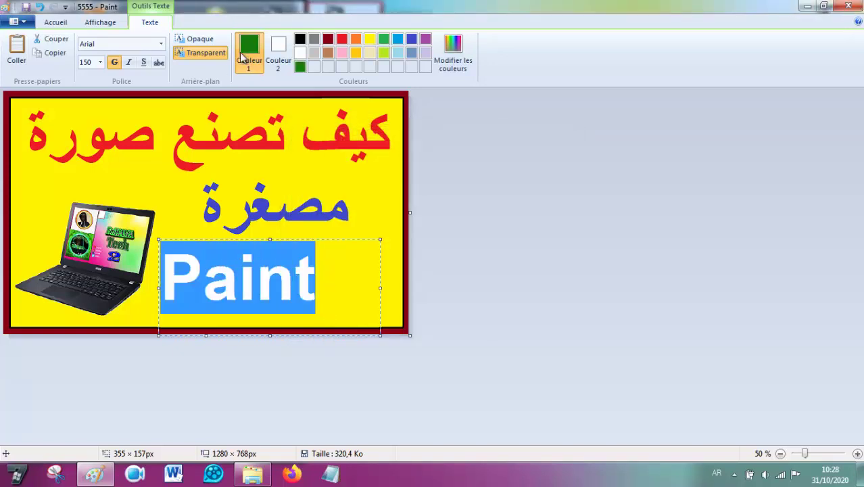
click(301, 40)
click(285, 271)
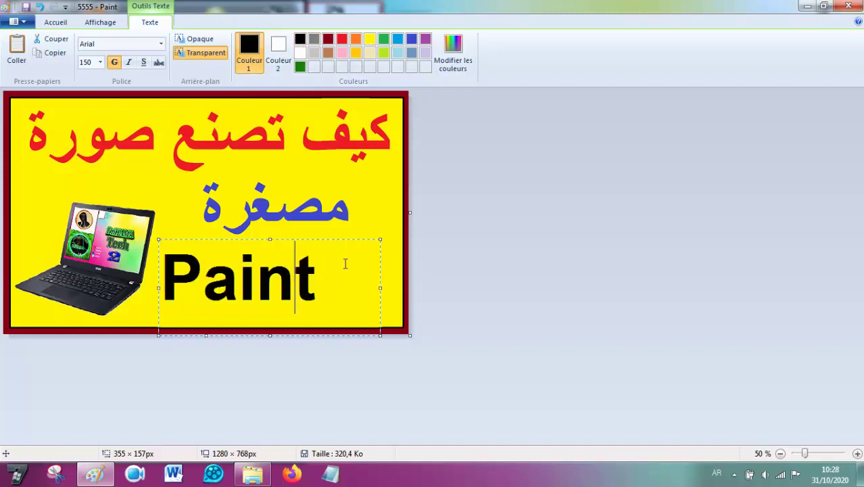
click(380, 215)
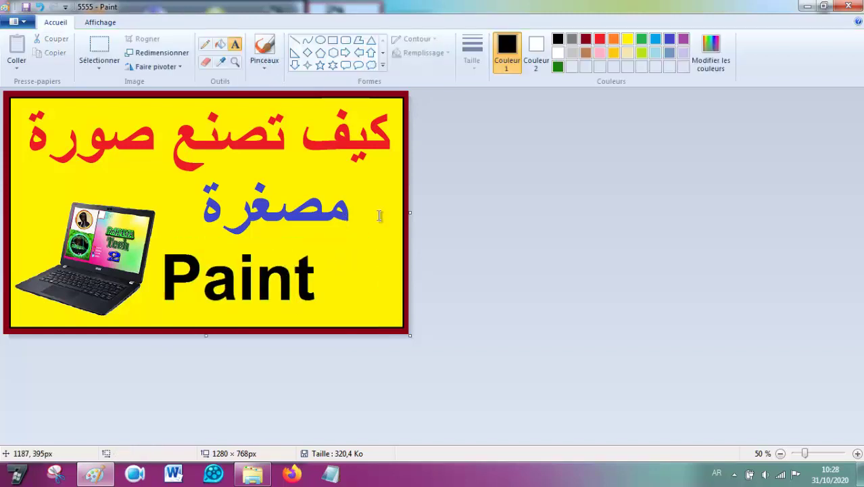
Add a text box right of Paint, switch the keyboard to Arabic and type ب
click(378, 285)
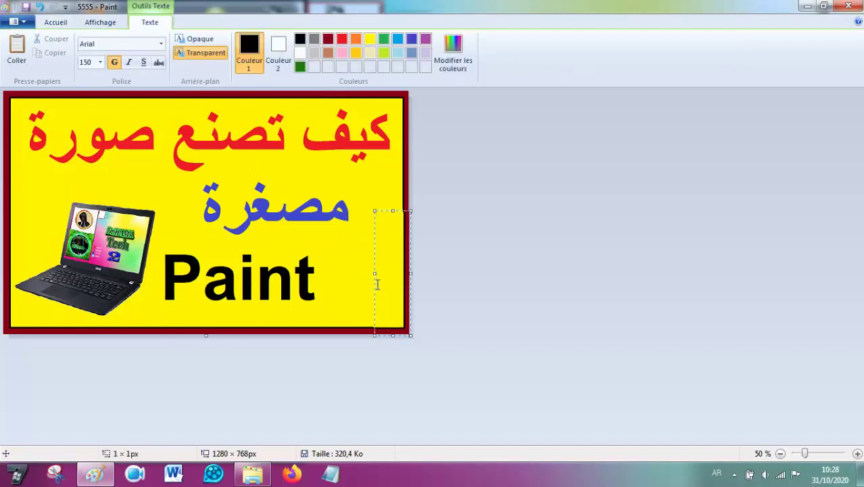
drag(374, 275, 326, 280)
text(f)
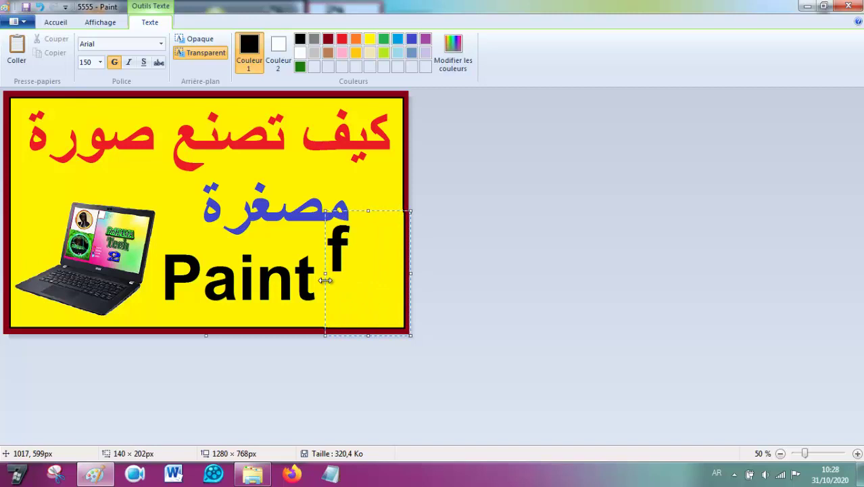
key(BackSpace)
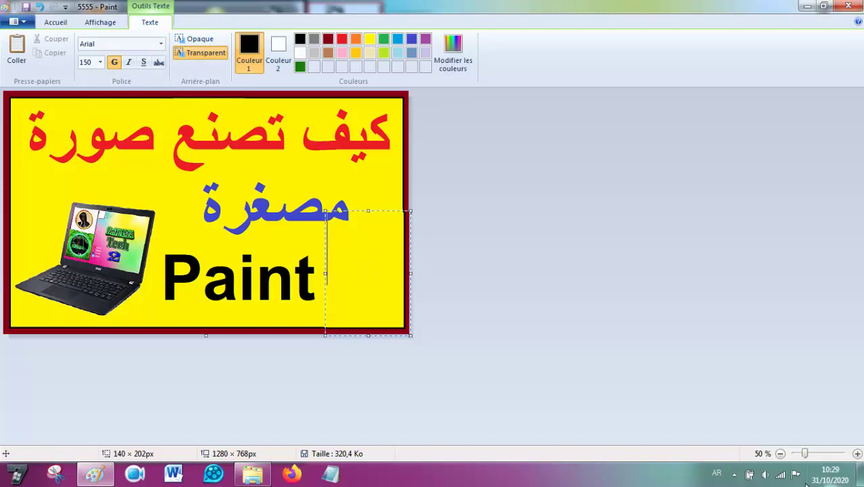
click(718, 472)
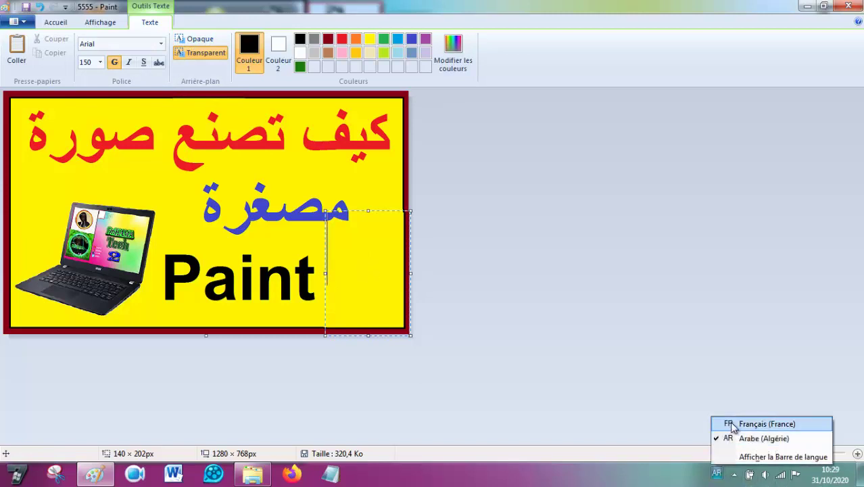
click(737, 424)
click(717, 472)
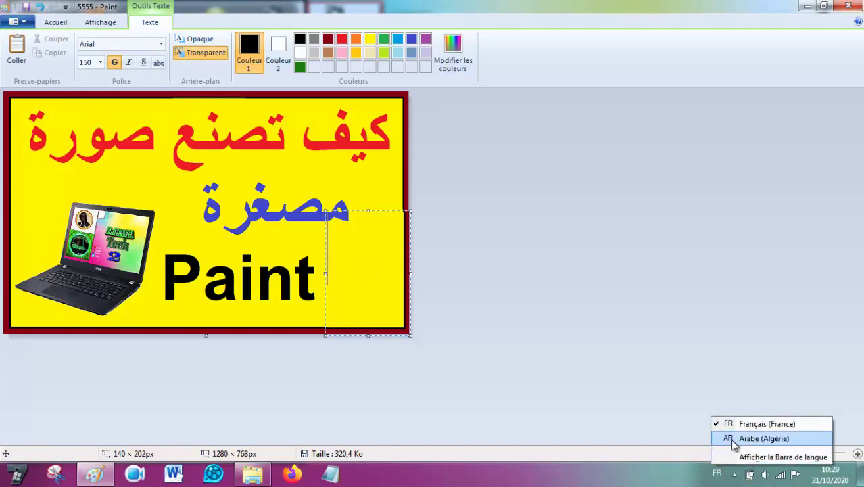
click(734, 438)
text(ي)
key(BackSpace)
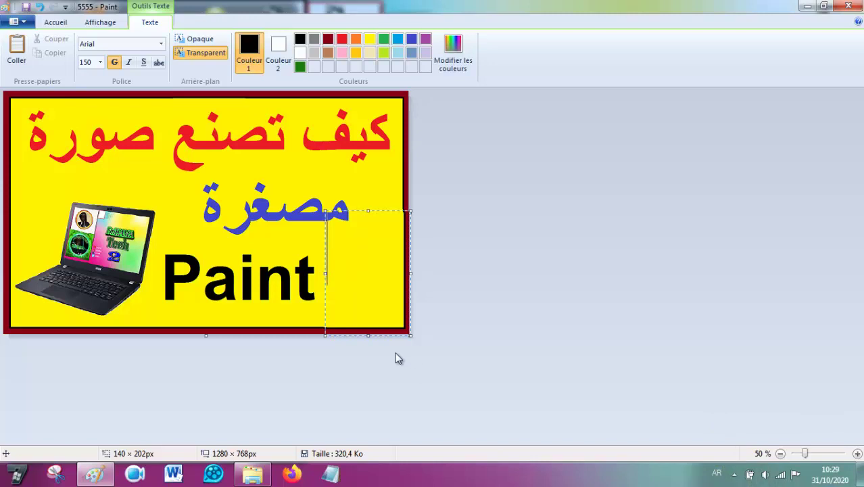
text(ب)
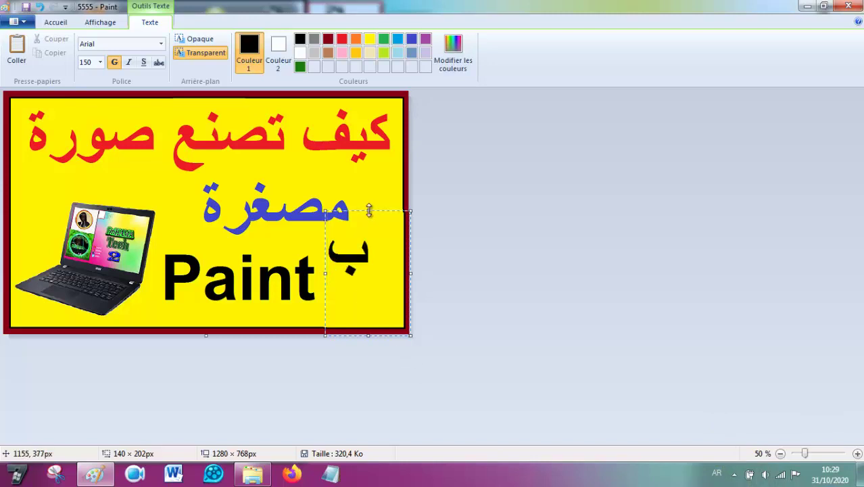
Align the letter ب level with Paint, colour it light blue and commit it
drag(370, 211, 370, 245)
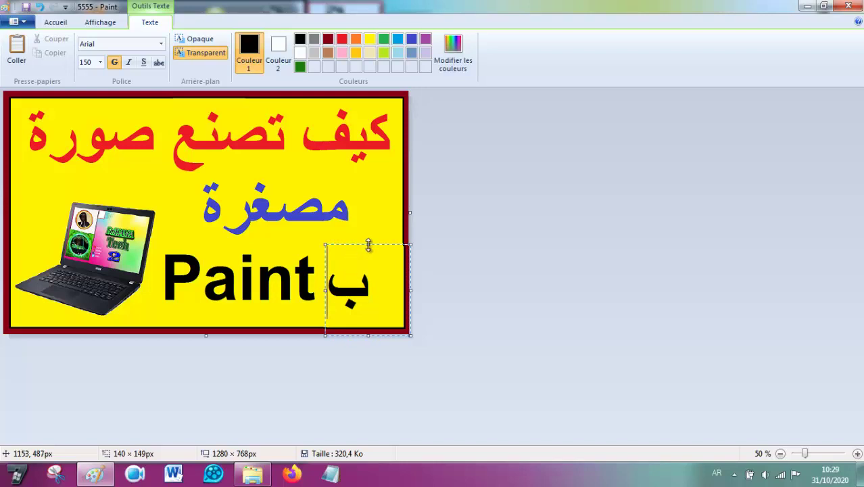
drag(368, 244, 369, 235)
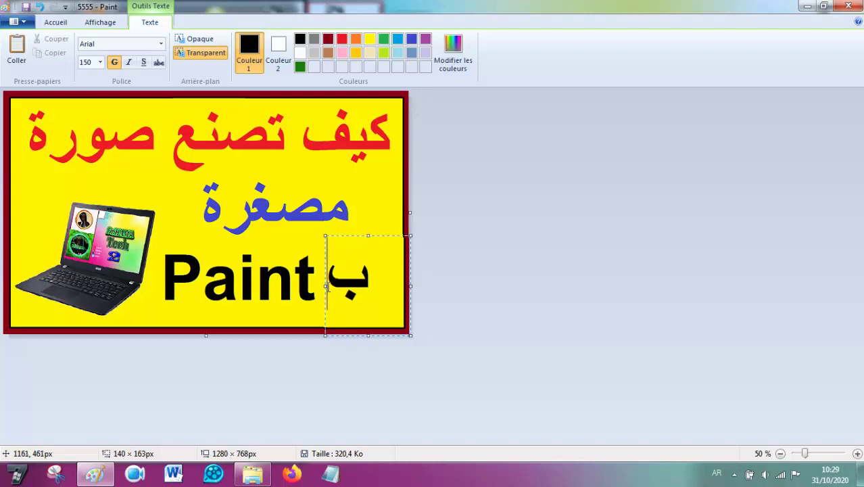
drag(325, 287, 328, 287)
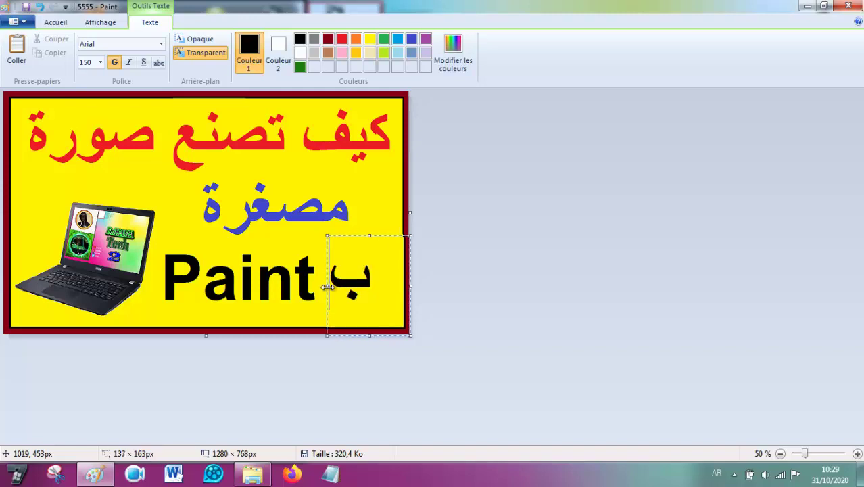
drag(368, 236, 367, 244)
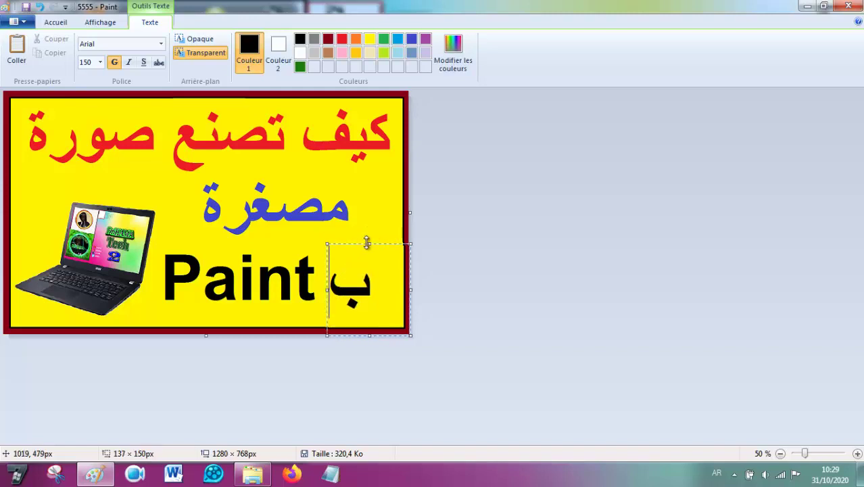
double_click(361, 274)
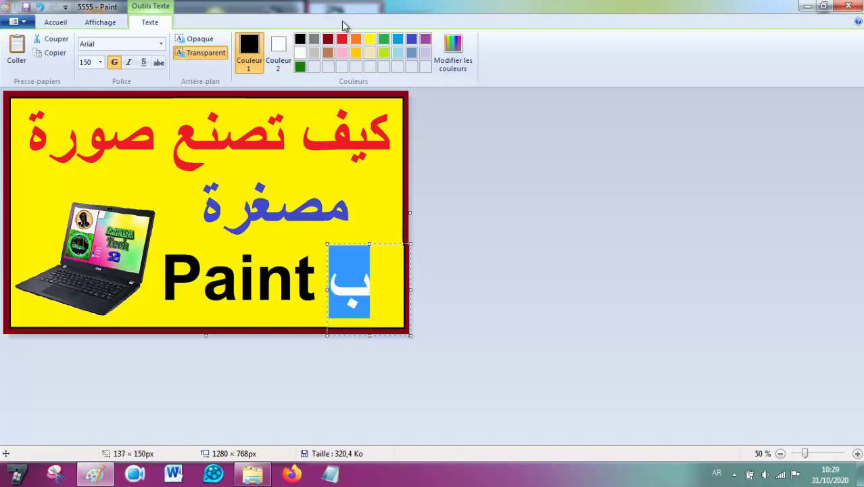
click(398, 38)
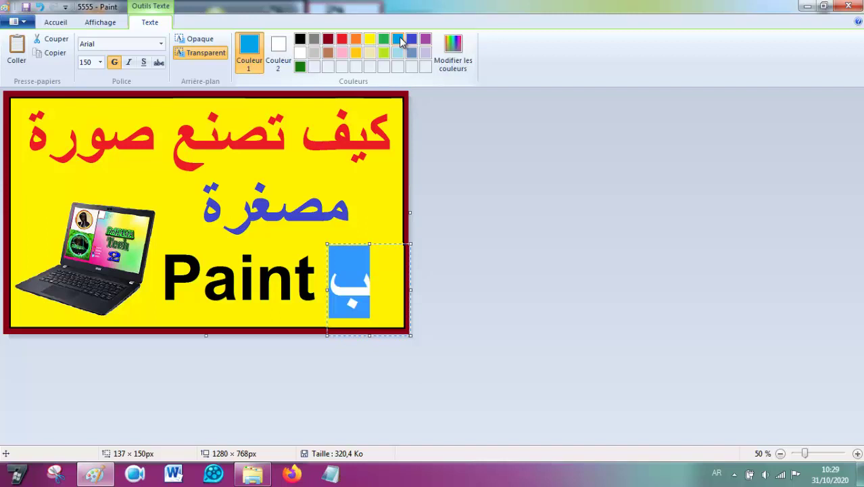
click(391, 209)
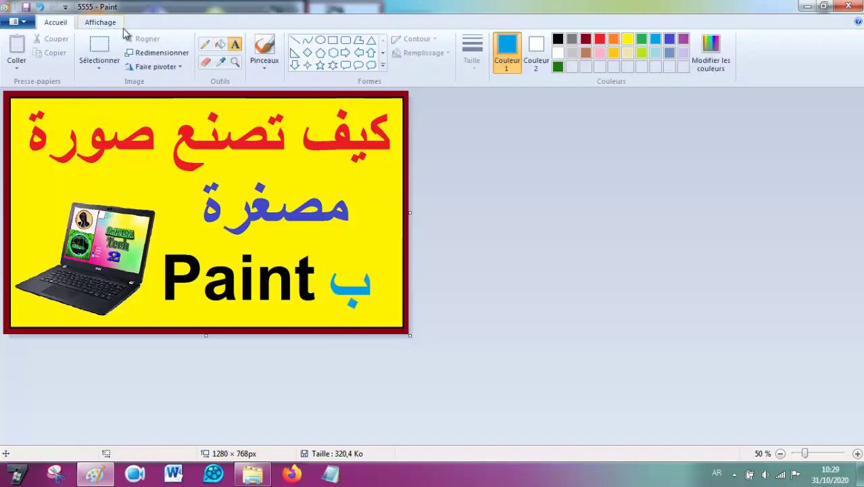
Save the thumbnail as a JPEG picture under an Arabic file name, accepting the transparency warning
click(25, 20)
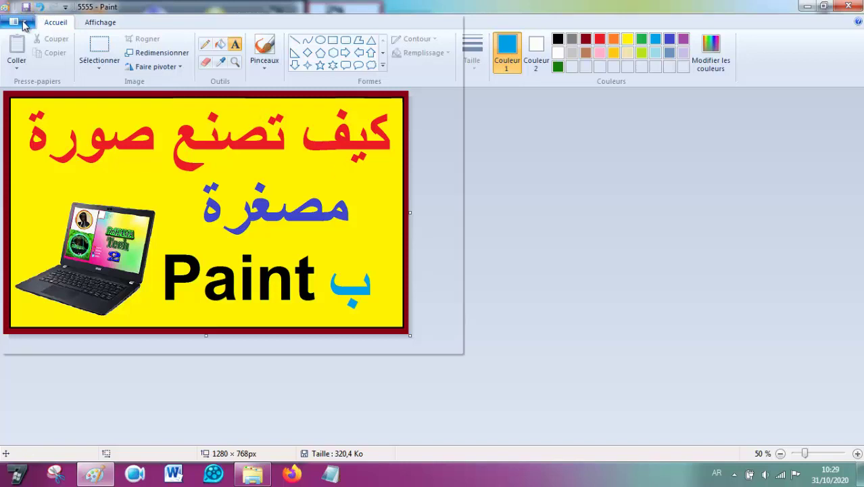
mouse_move(56, 126)
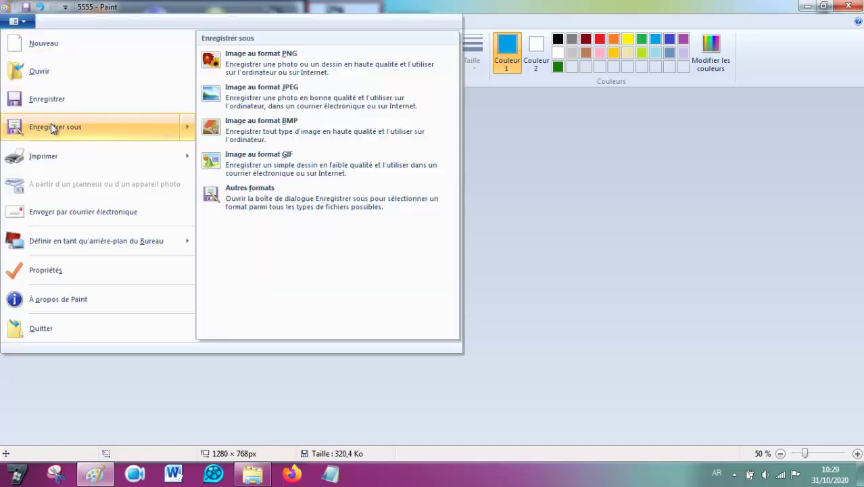
click(302, 97)
text(البال)
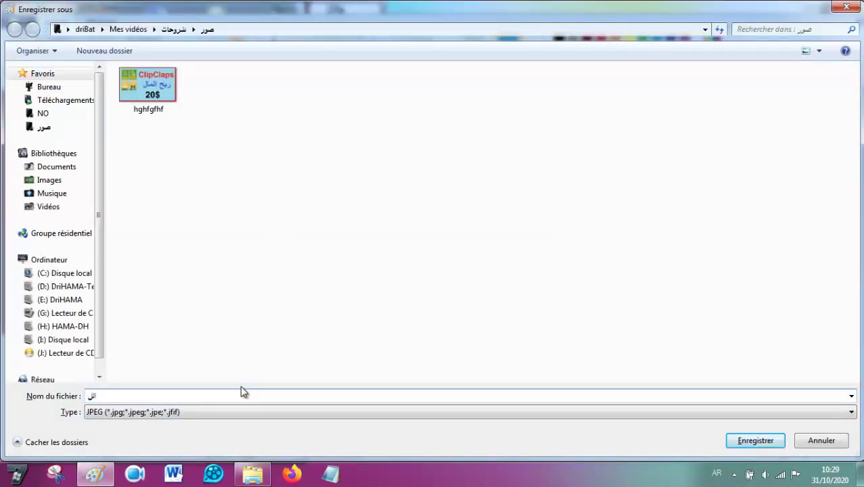
text(اتات)
click(753, 441)
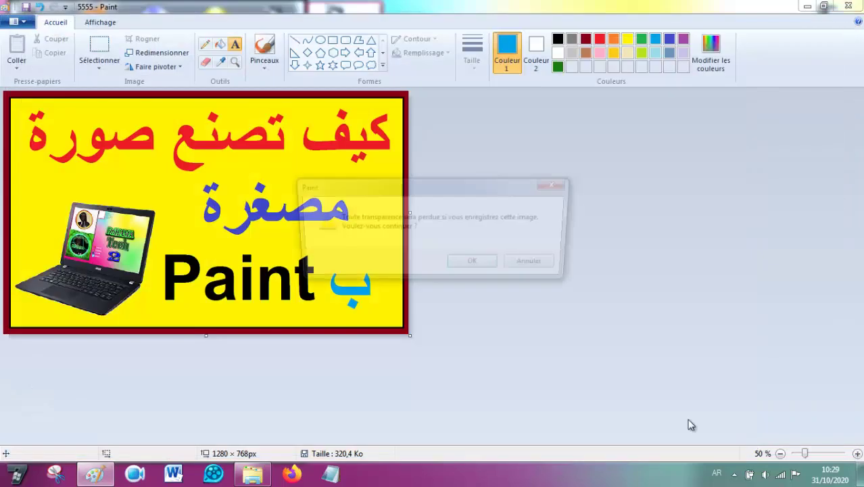
click(463, 270)
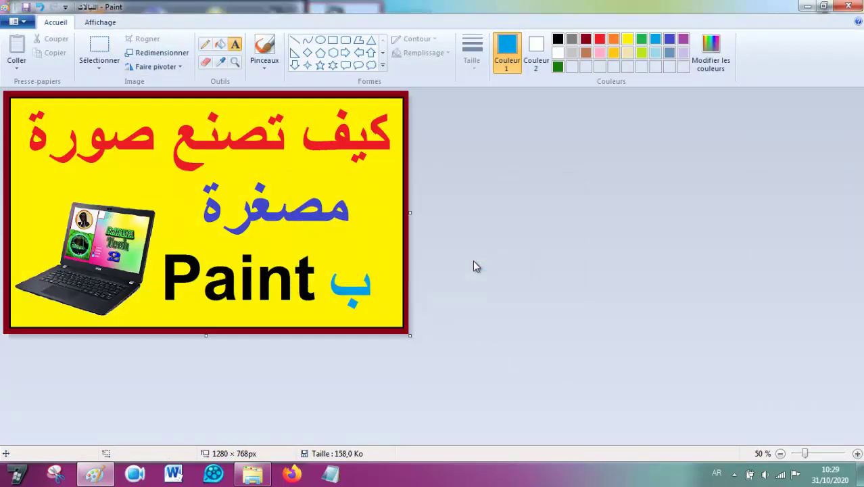
Open the new yellow thumbnail from the صور folder in Windows Photo Viewer
click(252, 472)
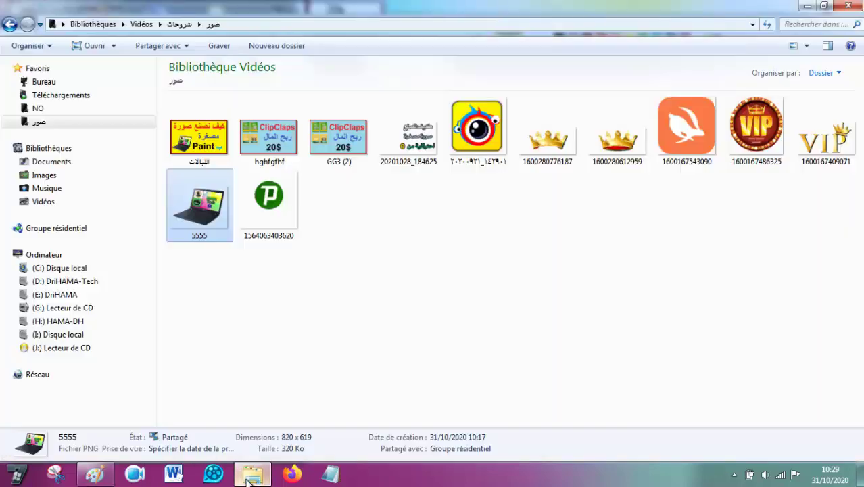
click(359, 297)
double_click(195, 136)
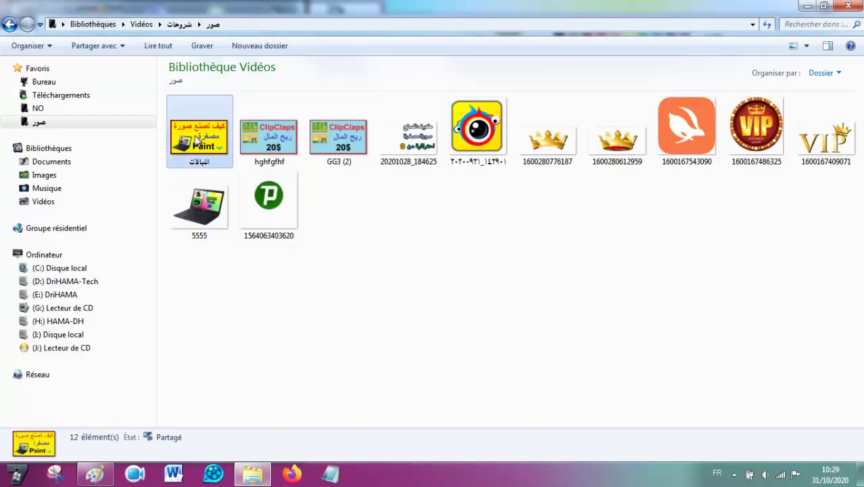